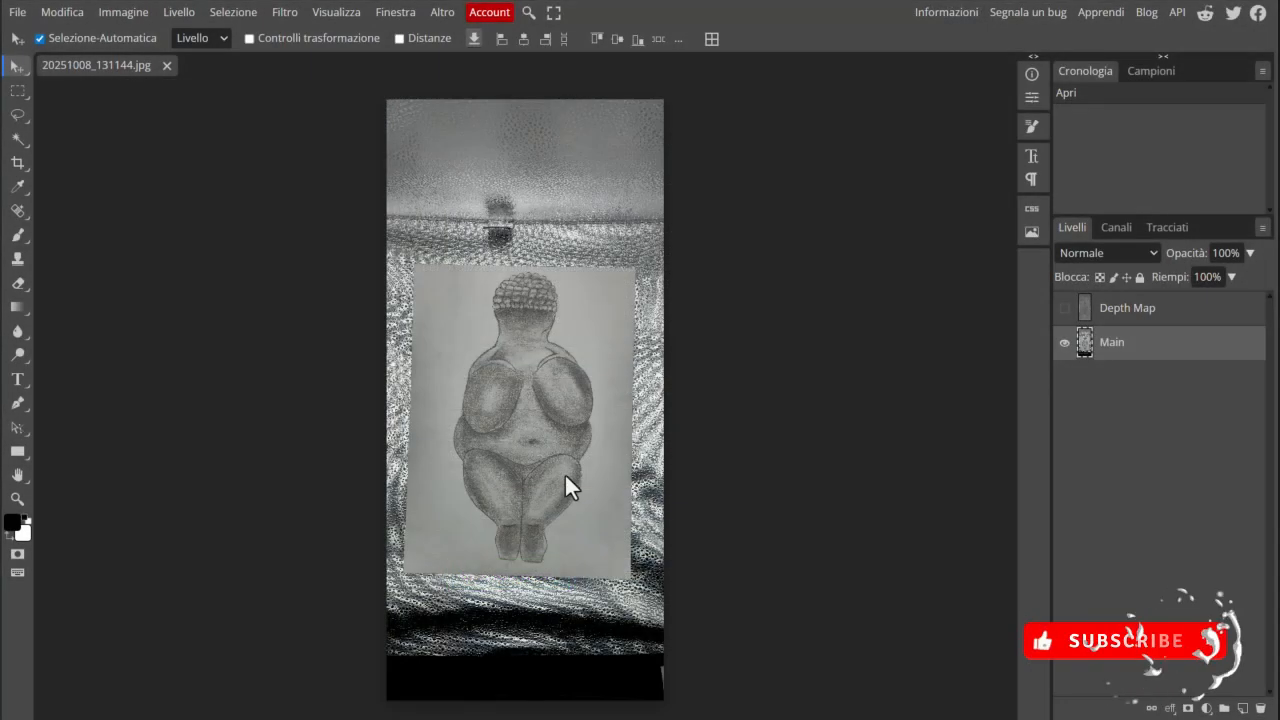
Step: Examine the photographed drawing and the corners of its paper sheet up close
scroll(497, 416, "up", 3)
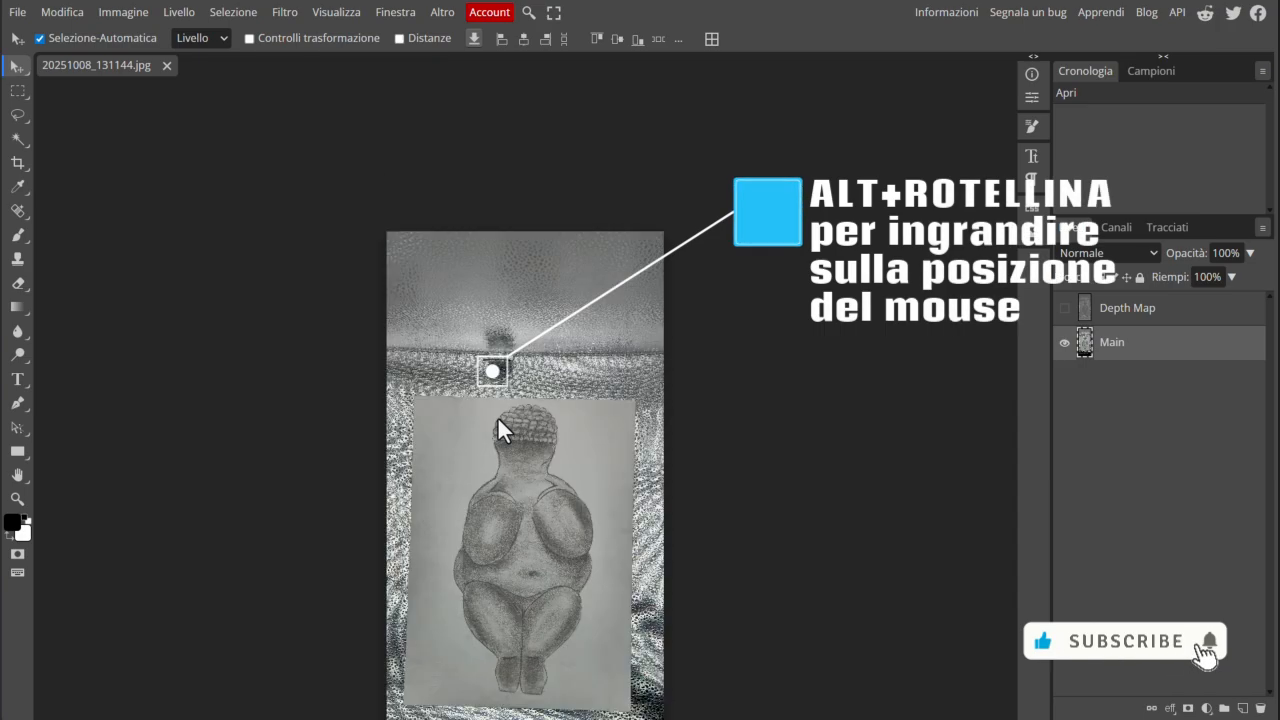
scroll(497, 416, "down", 2)
scroll(499, 412, "up", 8)
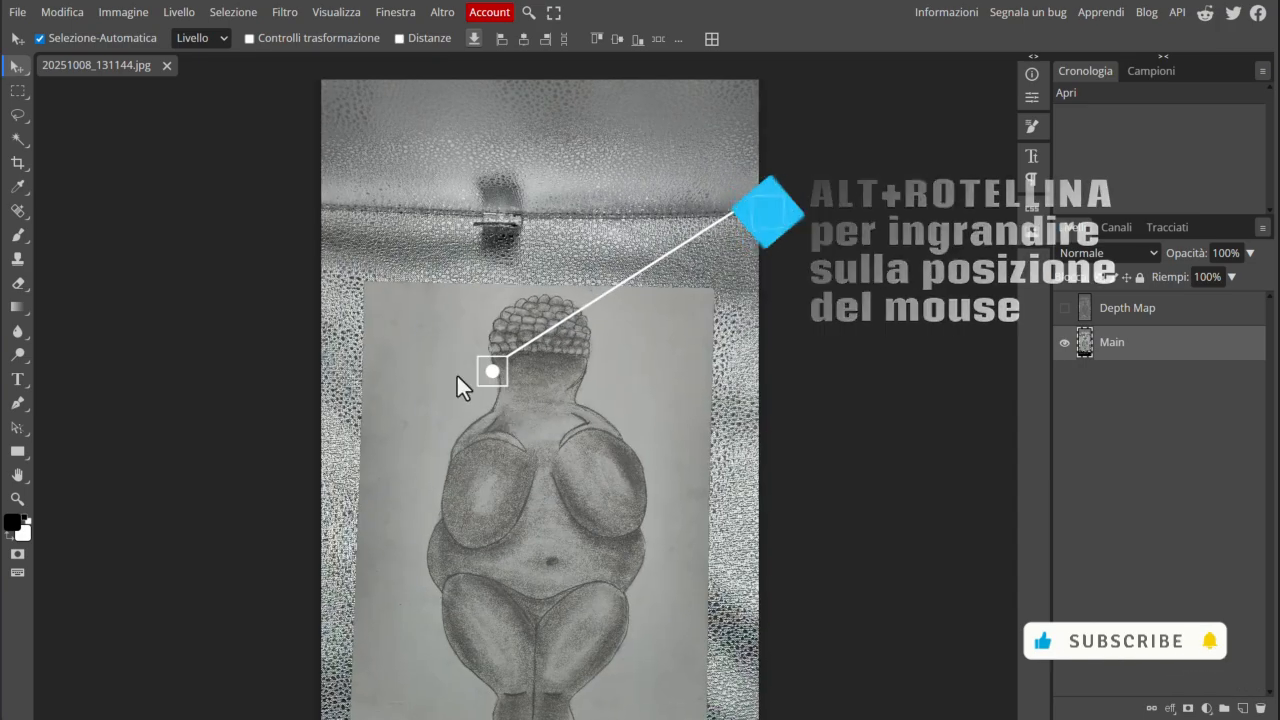
scroll(365, 276, "up", 5)
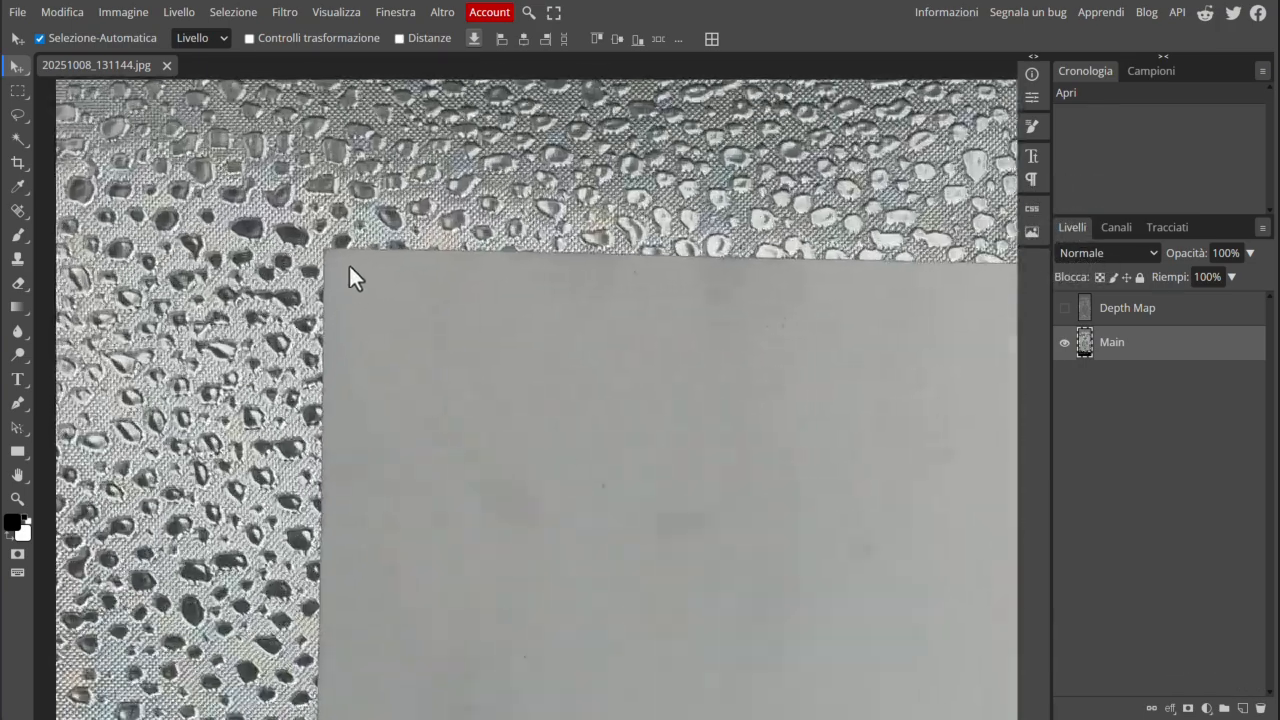
scroll(346, 267, "down", 5)
scroll(619, 479, "down", 6)
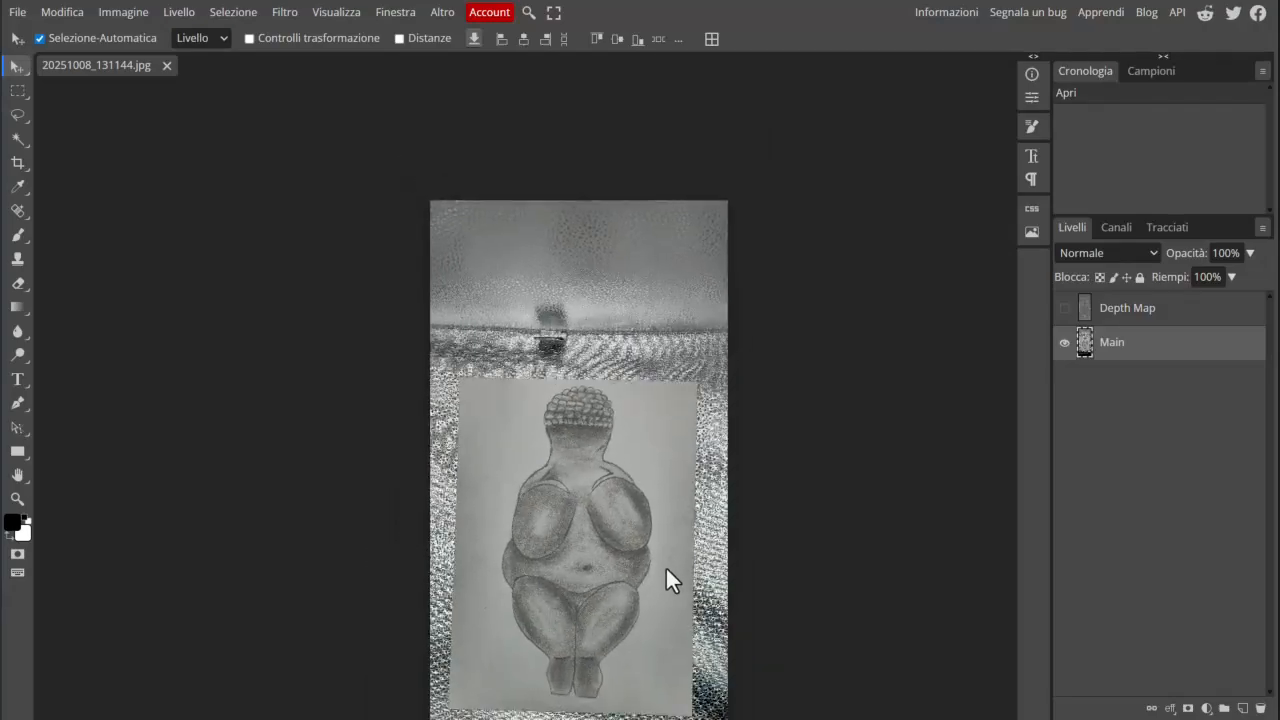
scroll(660, 660, "up", 5)
scroll(686, 685, "up", 3)
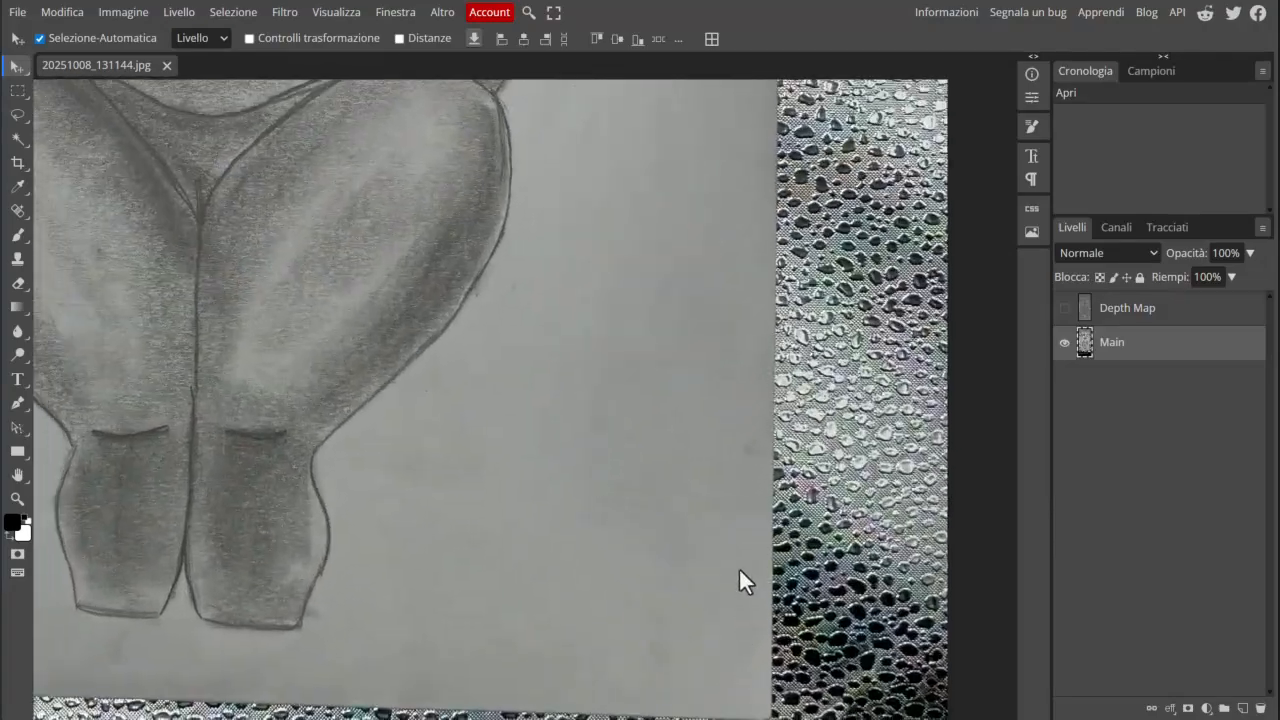
scroll(740, 580, "down", 6)
scroll(607, 245, "up", 2)
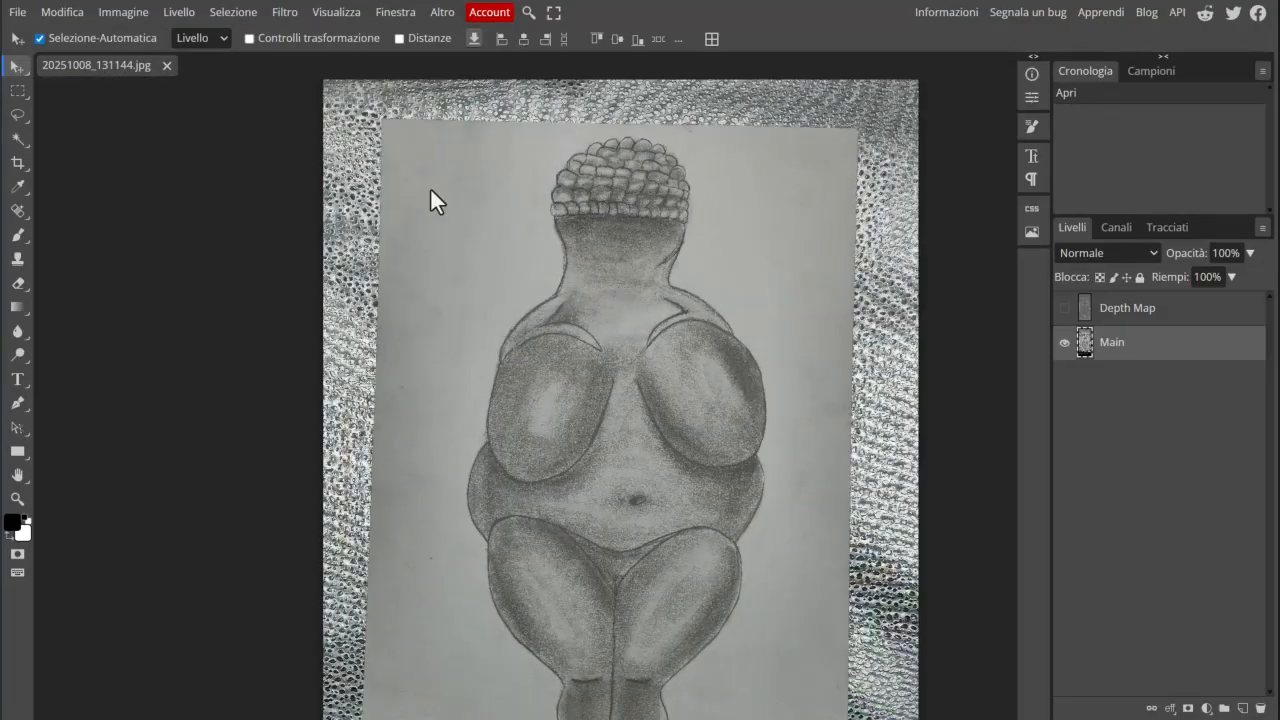
scroll(520, 297, "down", 4)
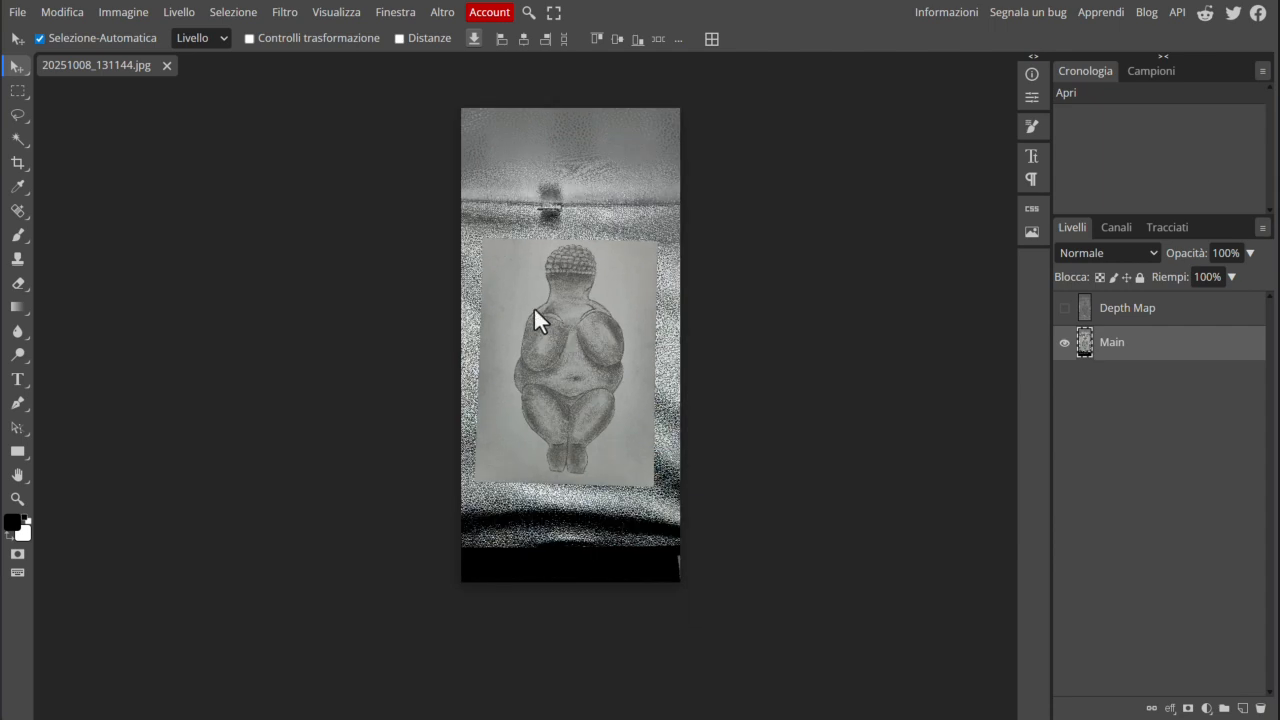
Step: Start a perspective crop and place its four corners roughly on the corners of the drawing's paper sheet
left_click(19, 167)
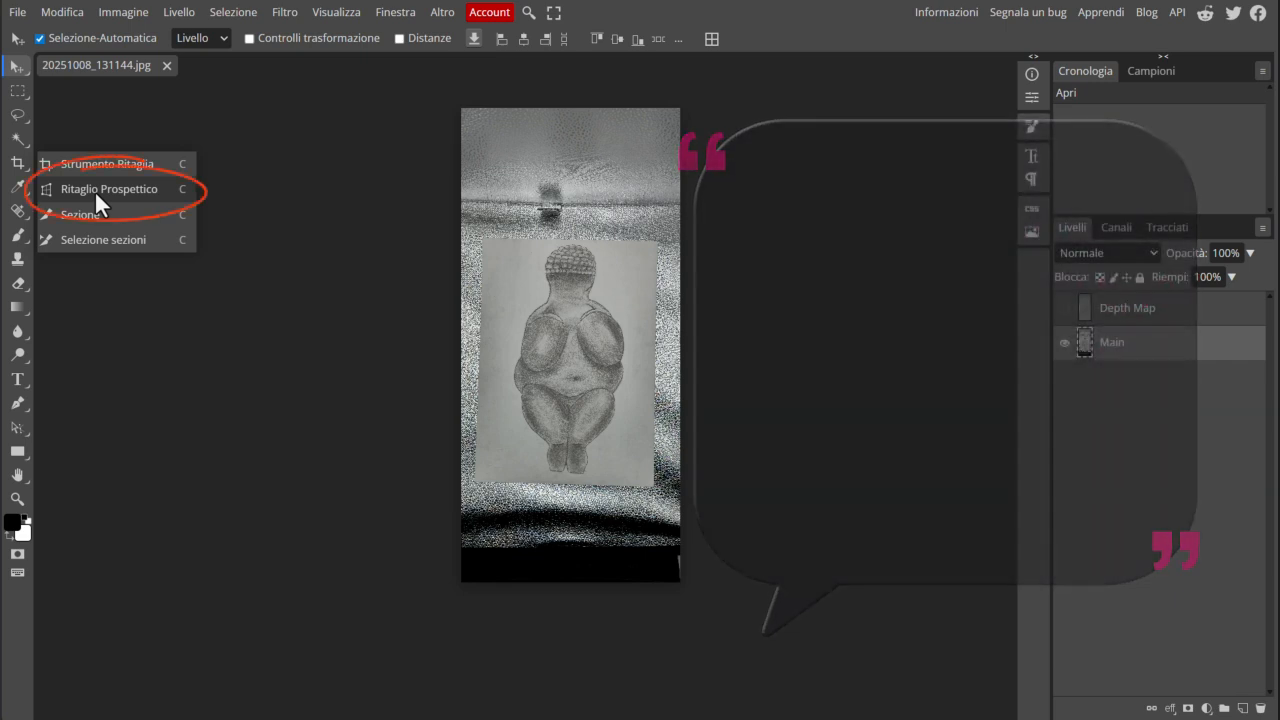
left_click(94, 190)
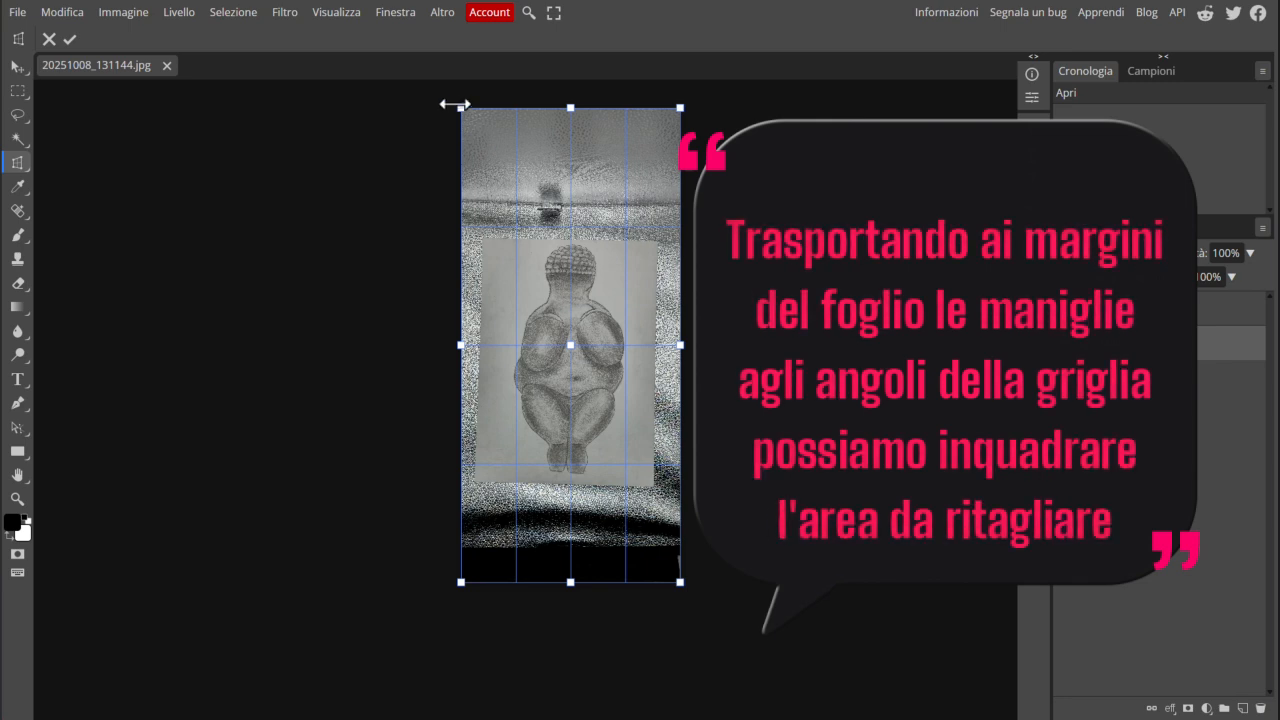
left_click_drag(458, 106, 488, 242)
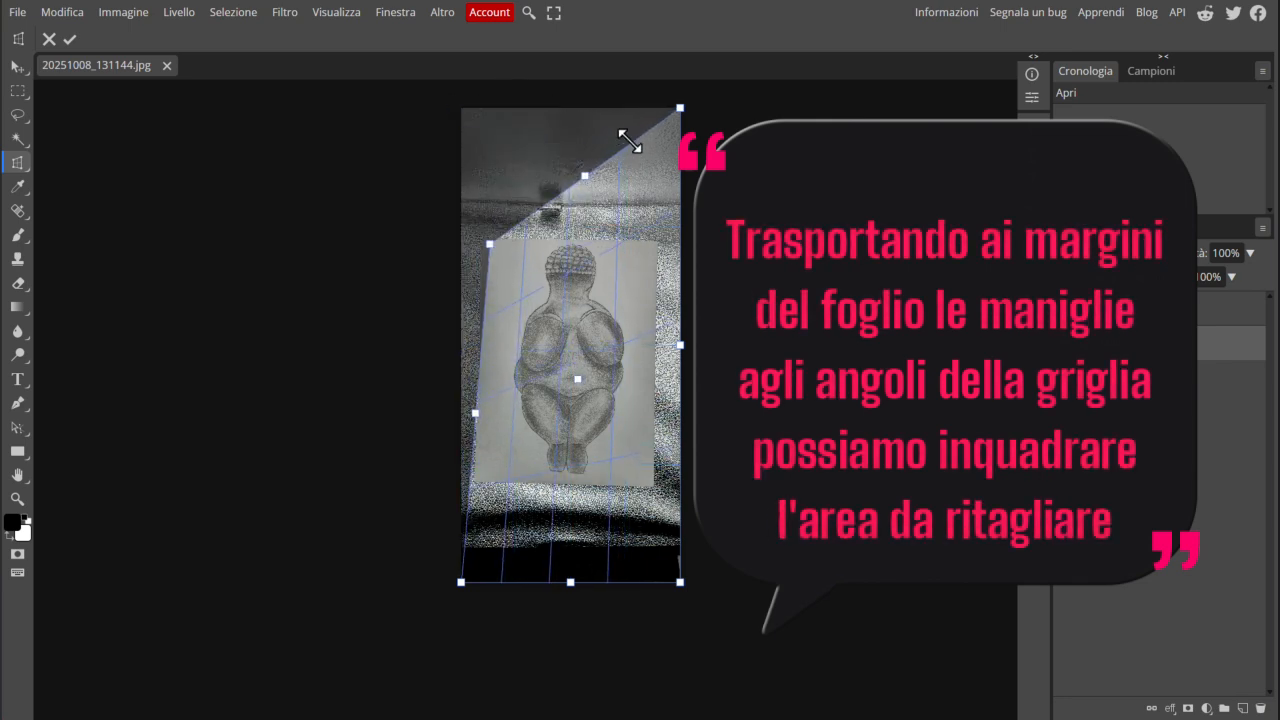
left_click_drag(679, 106, 651, 244)
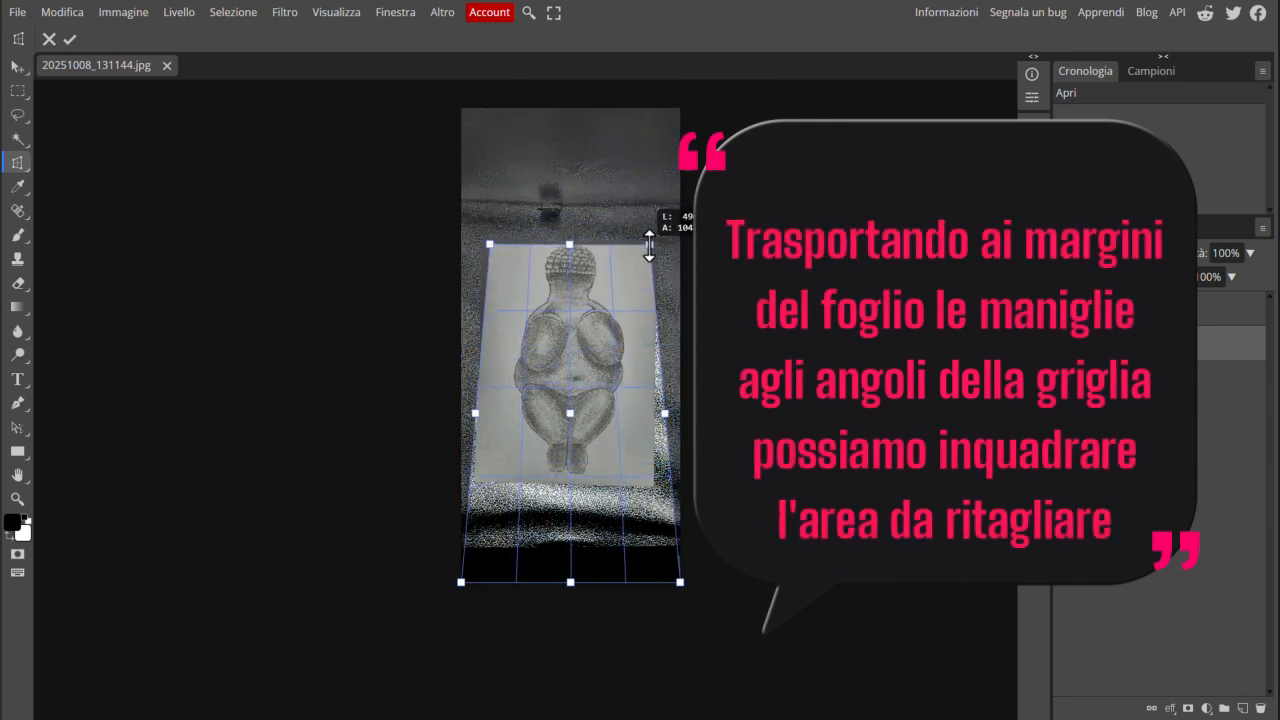
left_click_drag(670, 590, 648, 480)
left_click_drag(462, 583, 479, 480)
Step: Align the two upper corners of the perspective crop precisely with the upper corners of the paper sheet
scroll(489, 240, "up", 8)
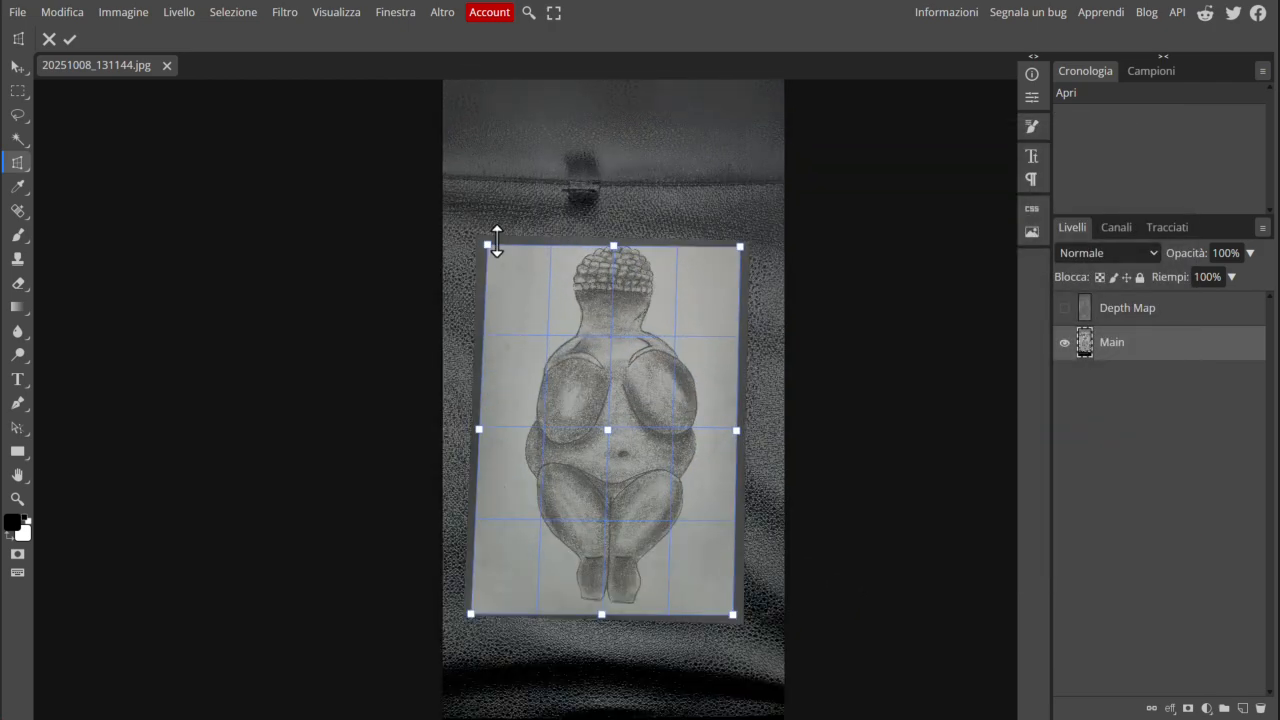
scroll(473, 253, "up", 2)
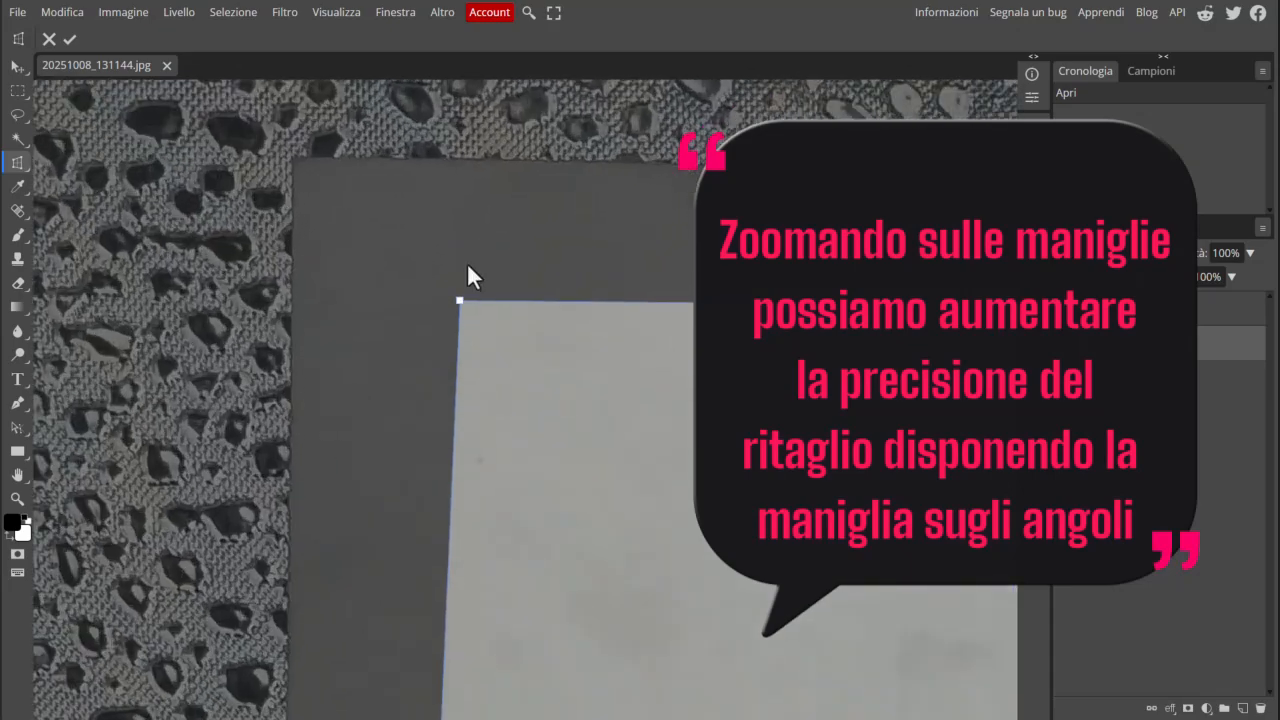
left_click_drag(459, 304, 301, 168)
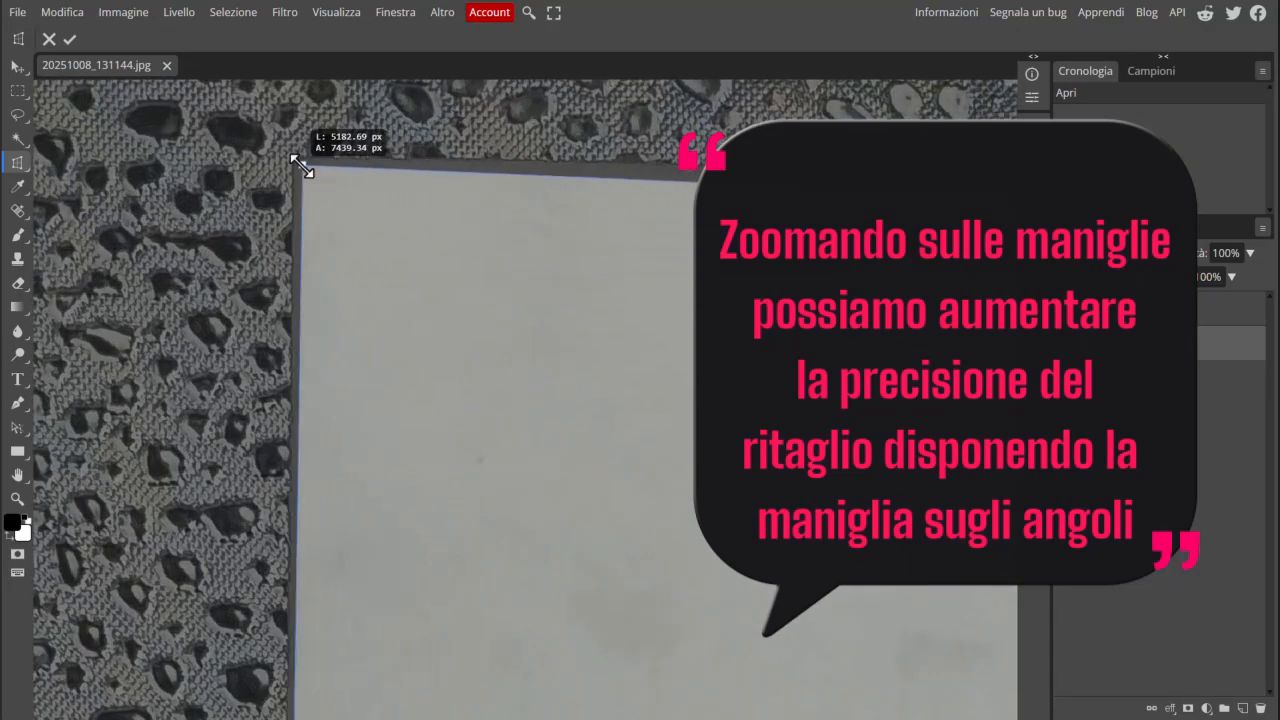
scroll(251, 372, "down", 10)
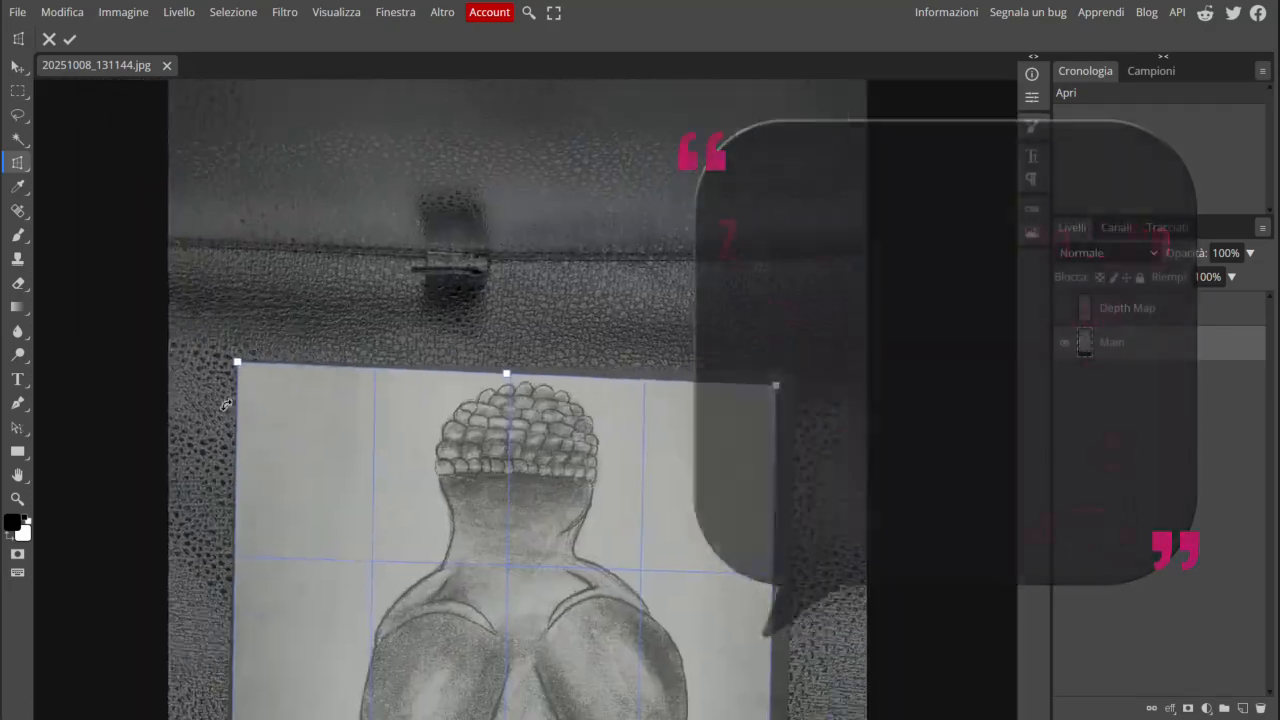
scroll(715, 376, "up", 5)
left_click_drag(752, 378, 848, 322)
scroll(619, 285, "down", 5)
Step: Align the two lower corners of the perspective crop precisely with the paper sheet's lower corners and apply the crop
scroll(556, 410, "up", 6)
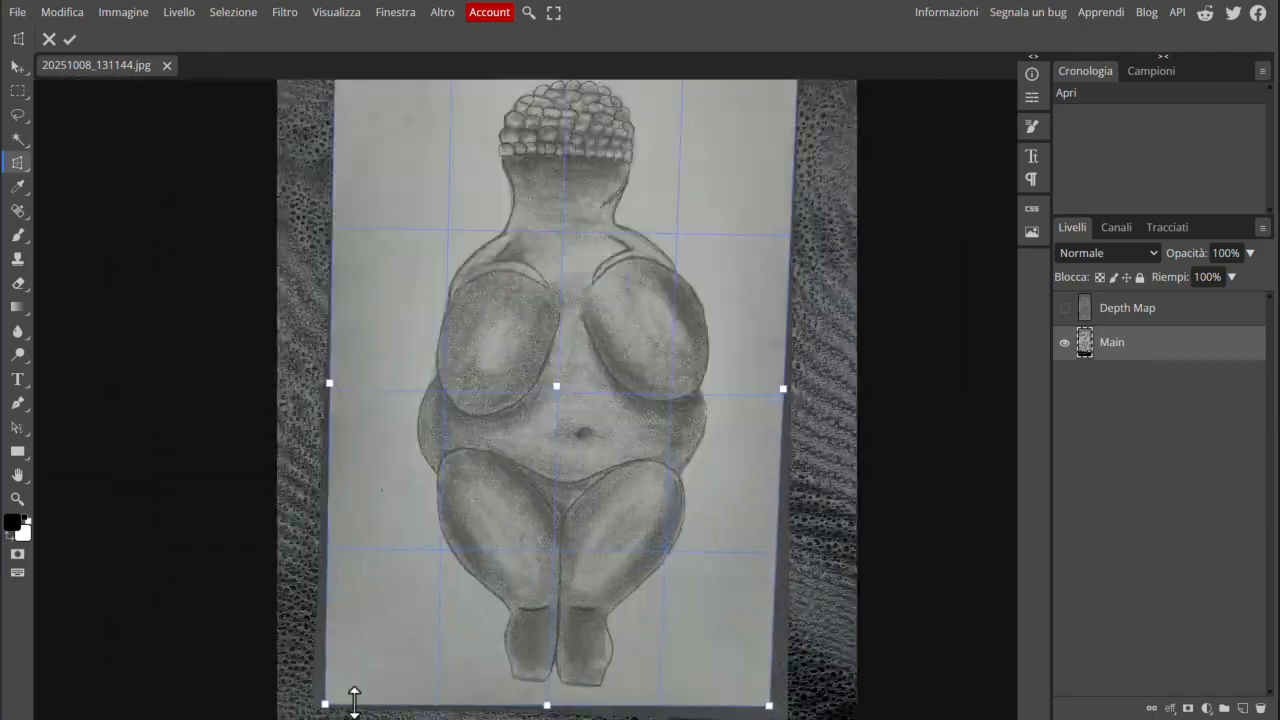
scroll(480, 500, "down", 3)
scroll(395, 580, "up", 3)
left_click_drag(391, 518, 257, 552)
scroll(220, 517, "down", 5)
scroll(702, 554, "up", 5)
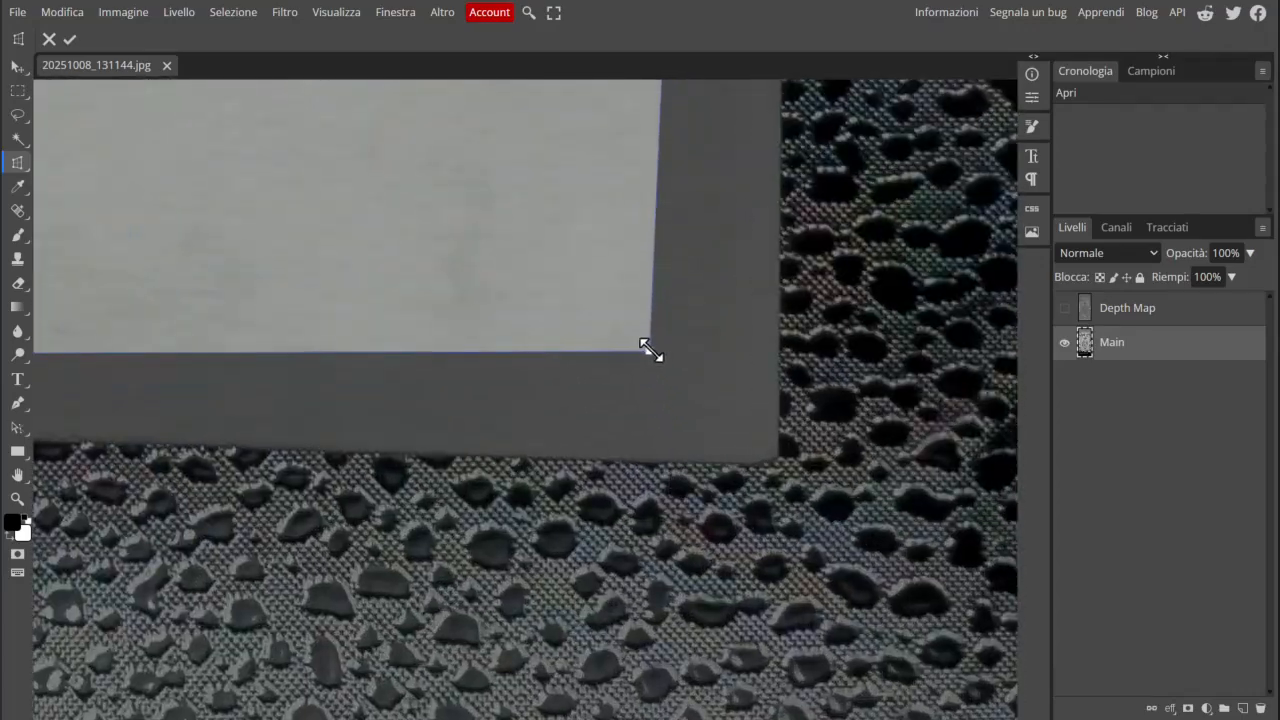
left_click_drag(646, 348, 770, 452)
scroll(847, 582, "down", 5)
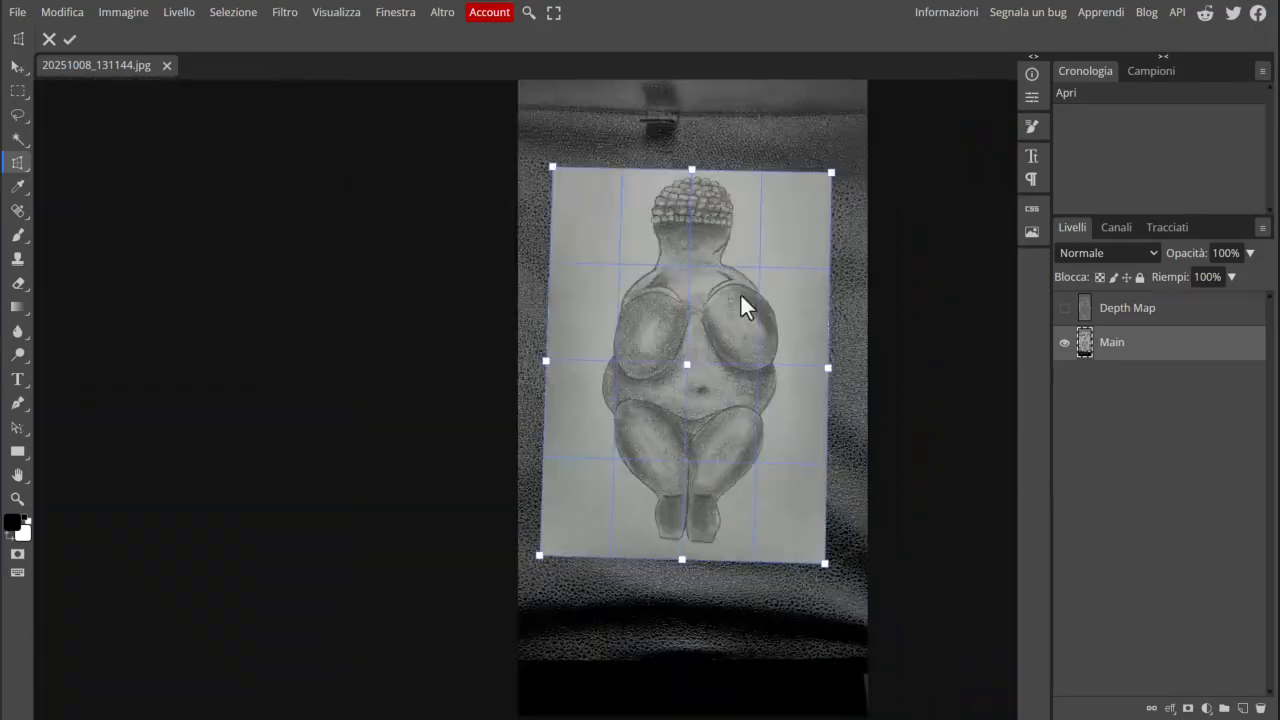
scroll(716, 268, "up", 2)
scroll(569, 364, "down", 2)
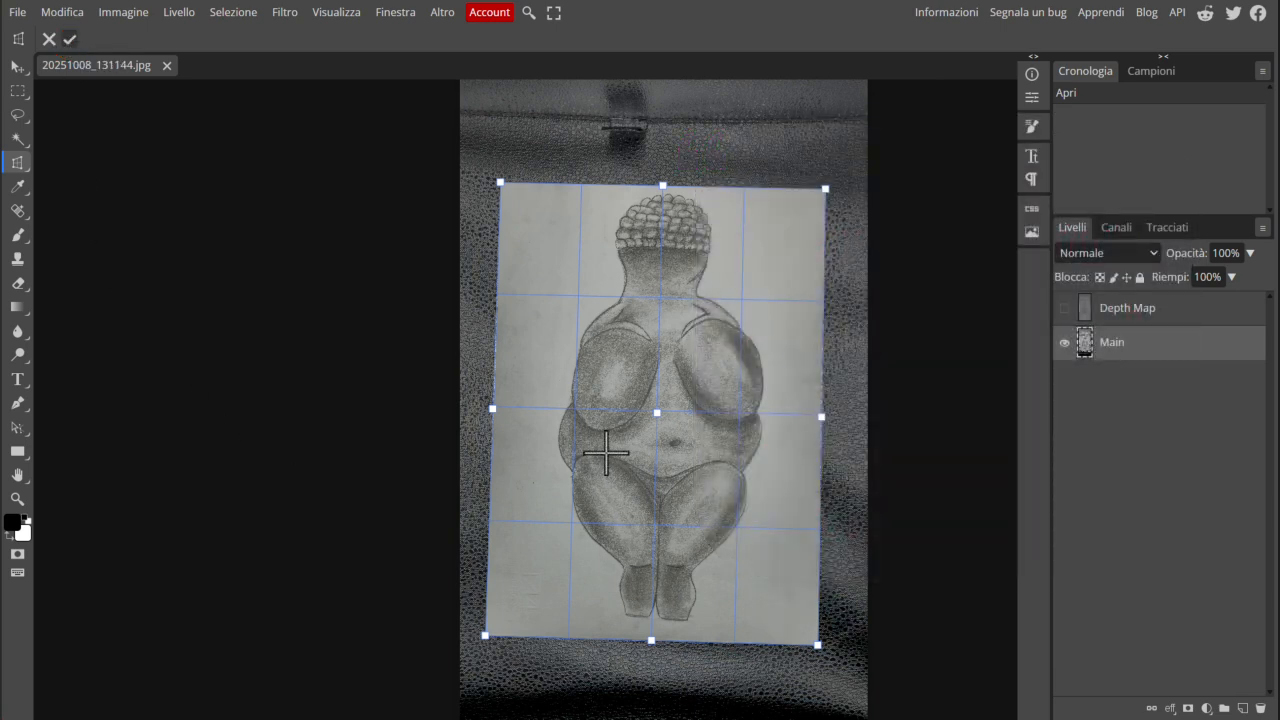
key("Return")
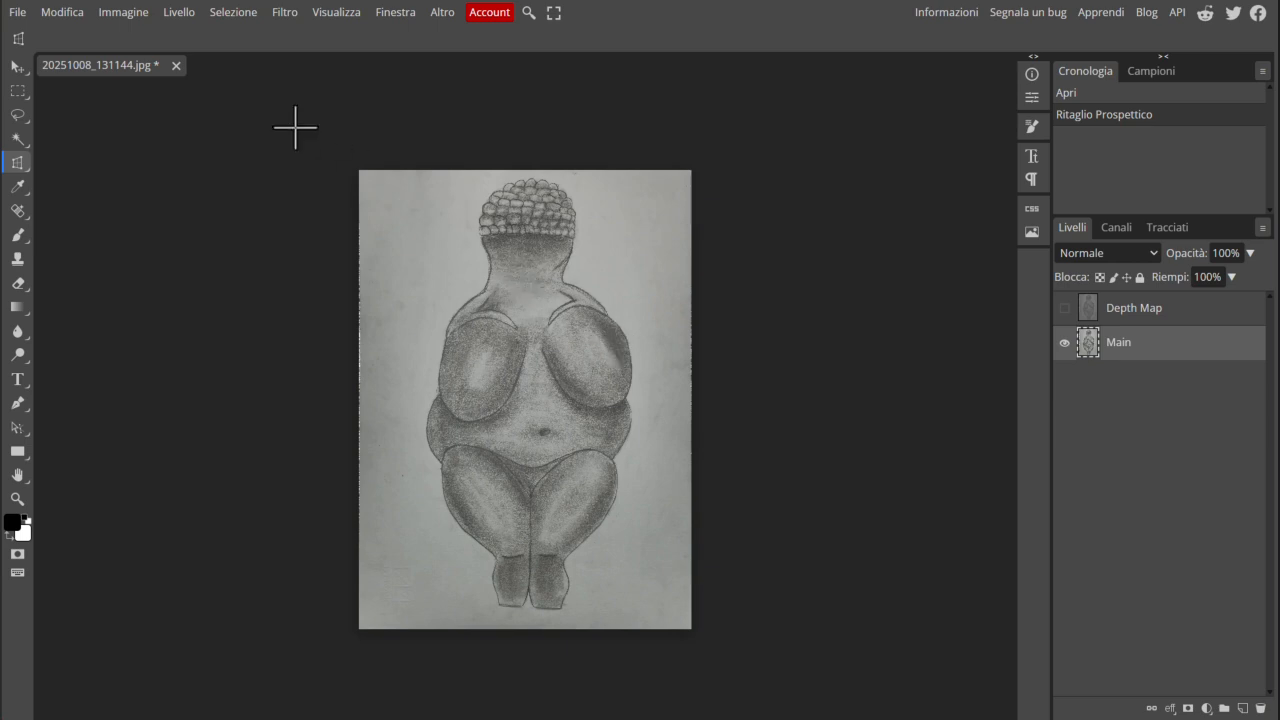
Step: Brighten the Main layer with a Levels adjustment, setting the RGB white input level to 169
left_click(133, 16)
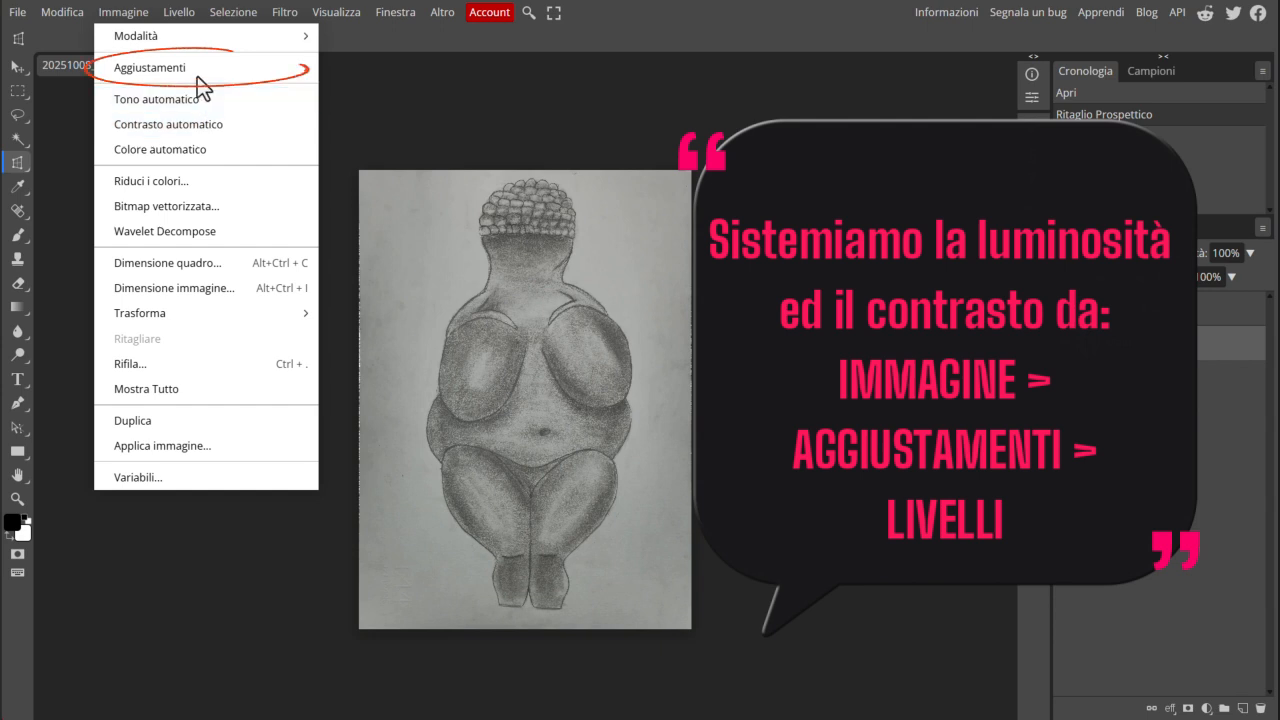
mouse_move(193, 66)
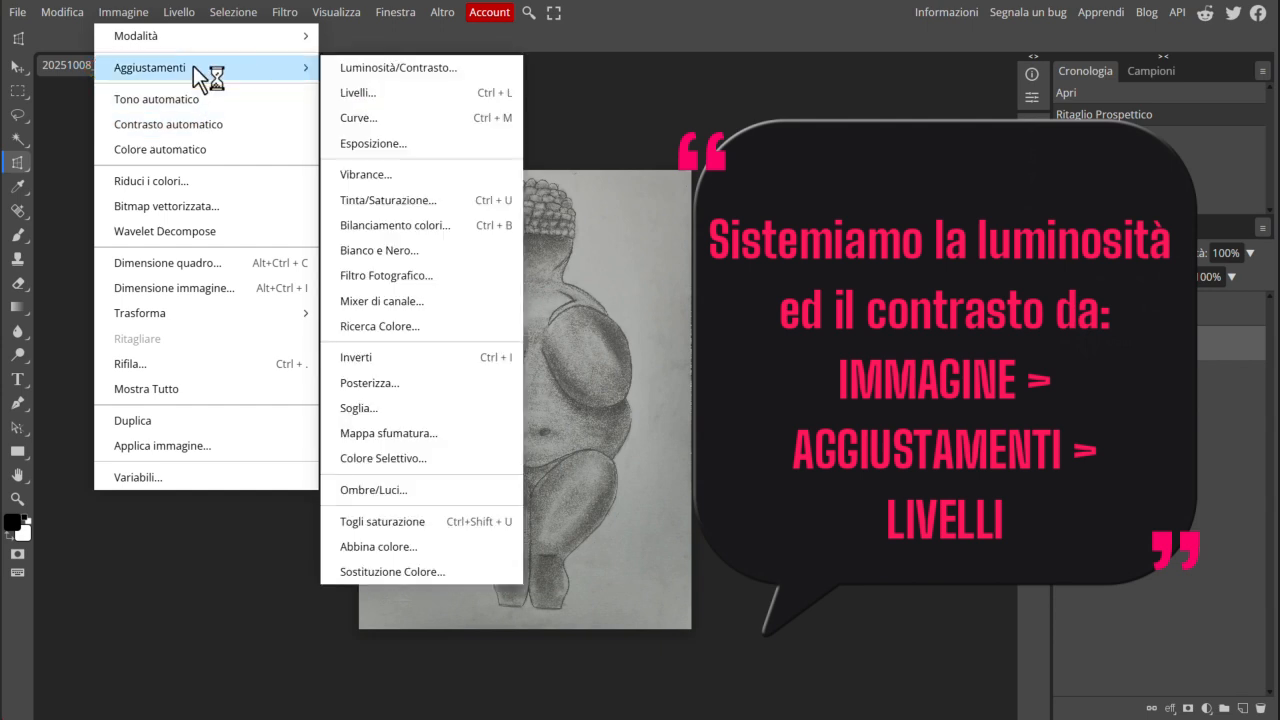
left_click(392, 95)
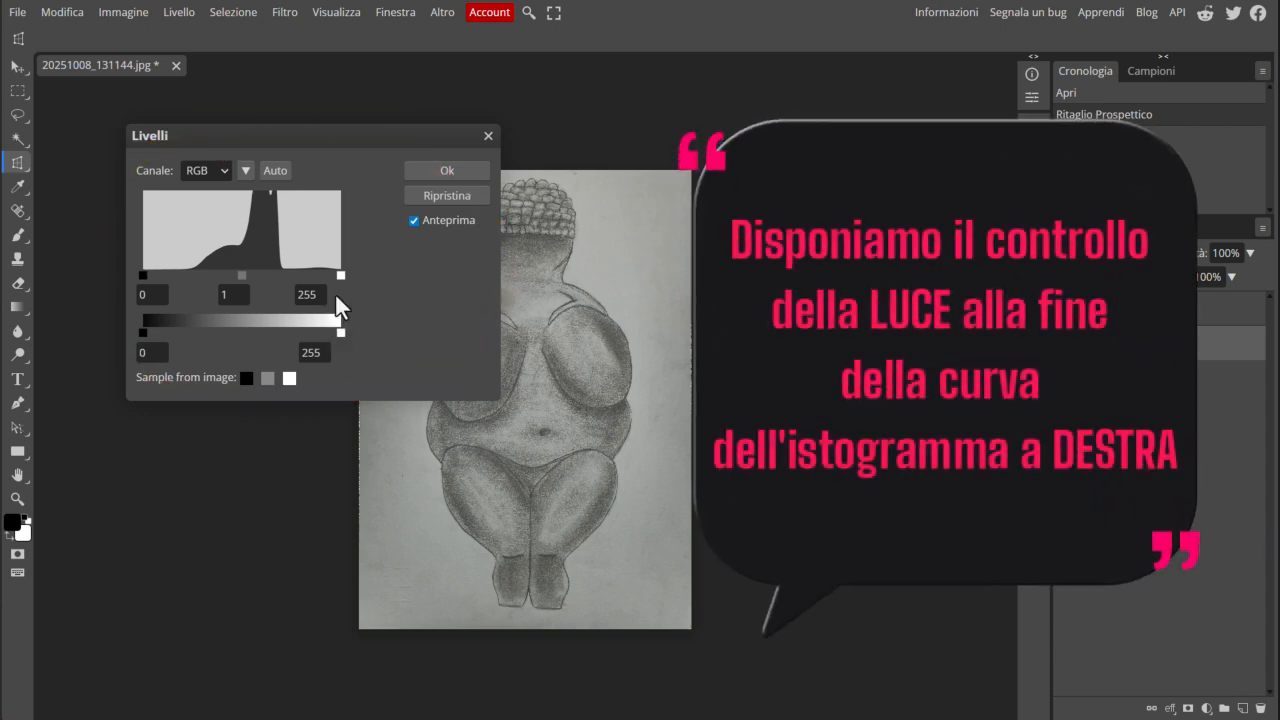
left_click_drag(341, 272, 291, 277)
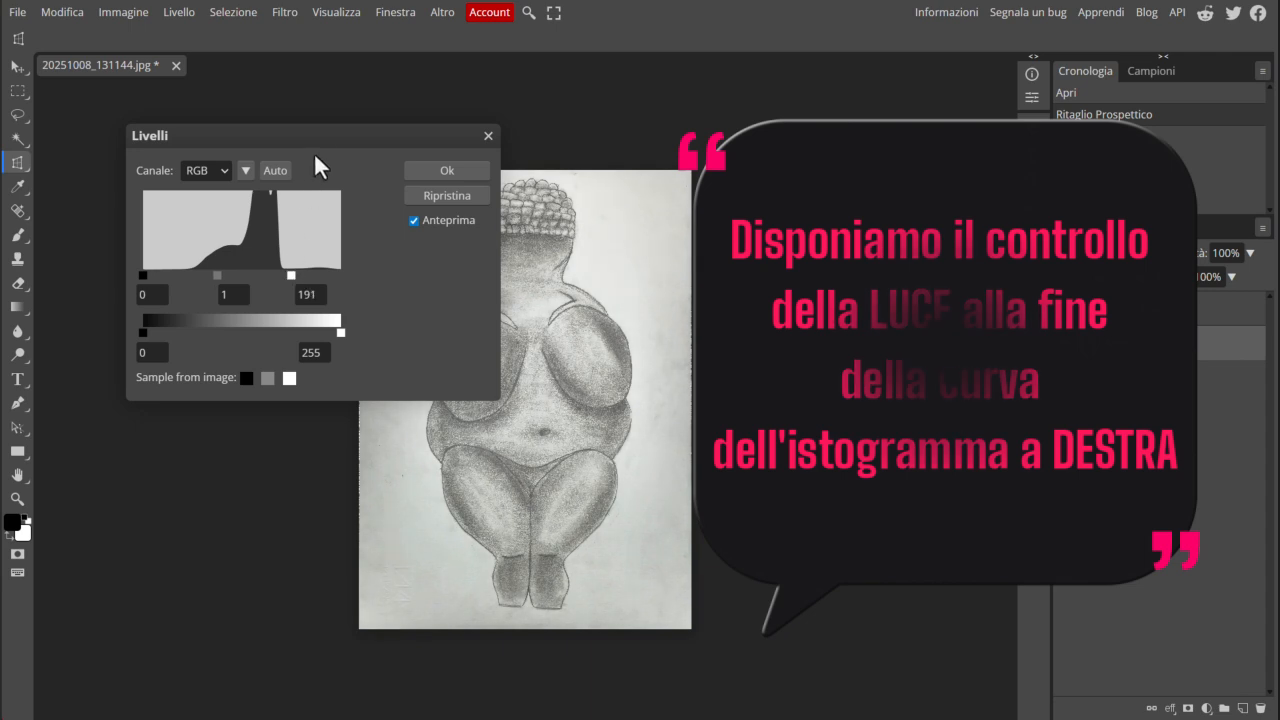
left_click_drag(321, 136, 937, 232)
left_click_drag(909, 372, 889, 373)
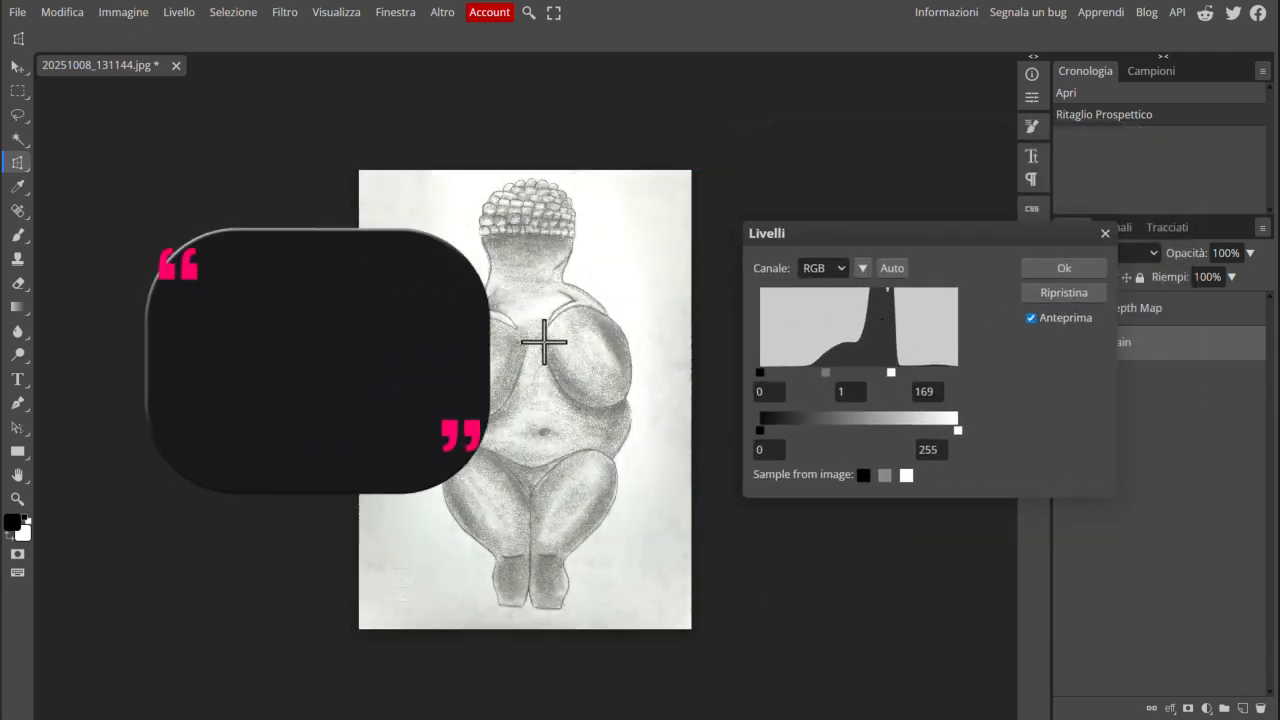
Step: Set the Levels black input to 61 and the midtones to 1.66, and apply the adjustment
left_click_drag(760, 371, 797, 373)
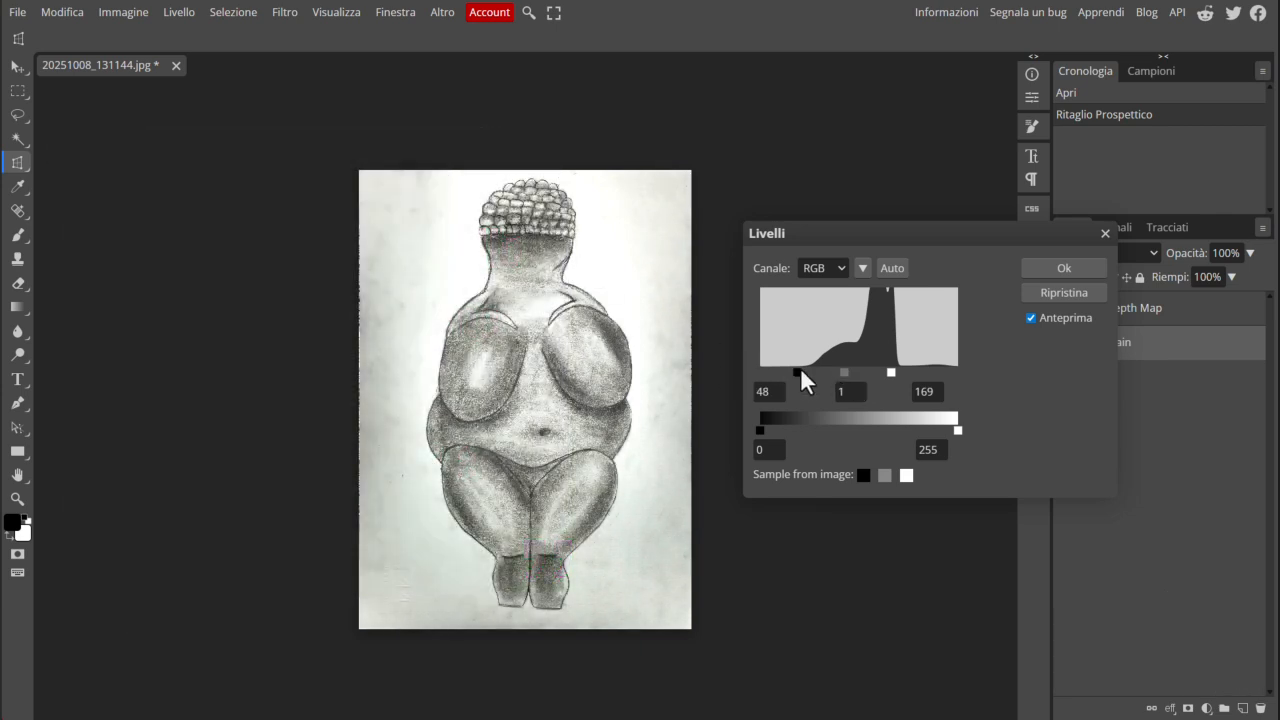
left_click_drag(795, 373, 841, 371)
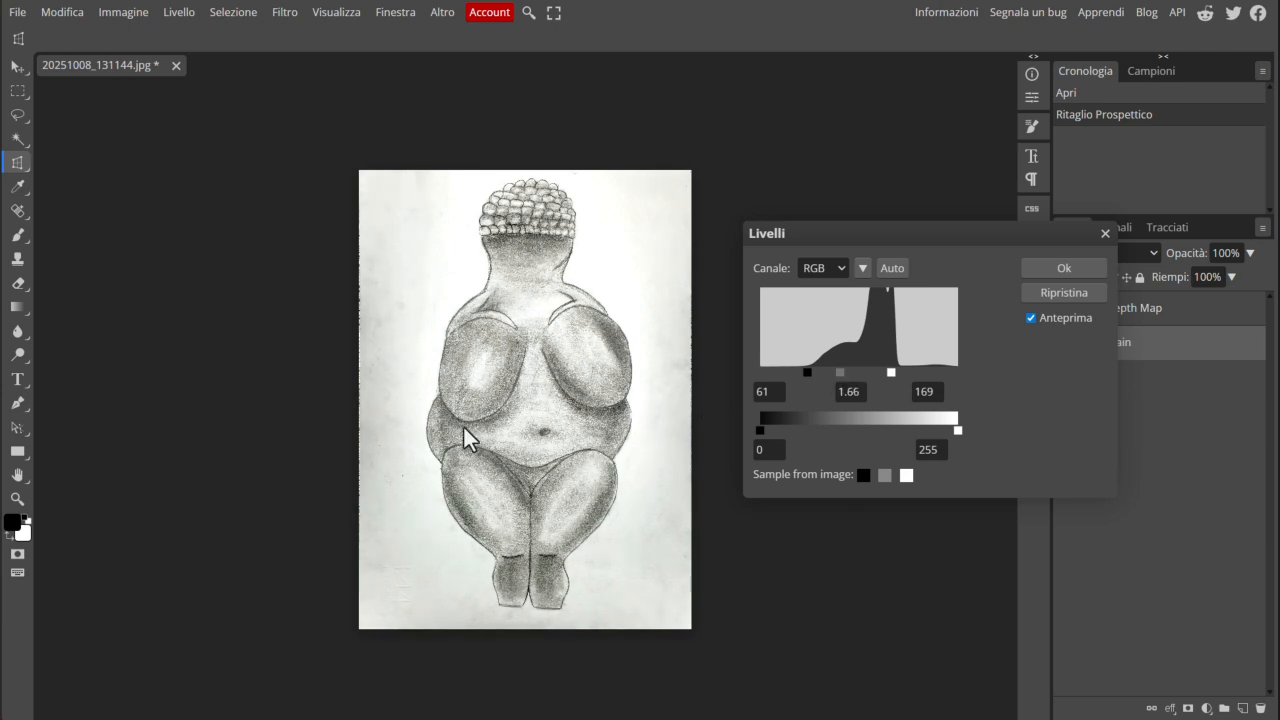
left_click(1061, 270)
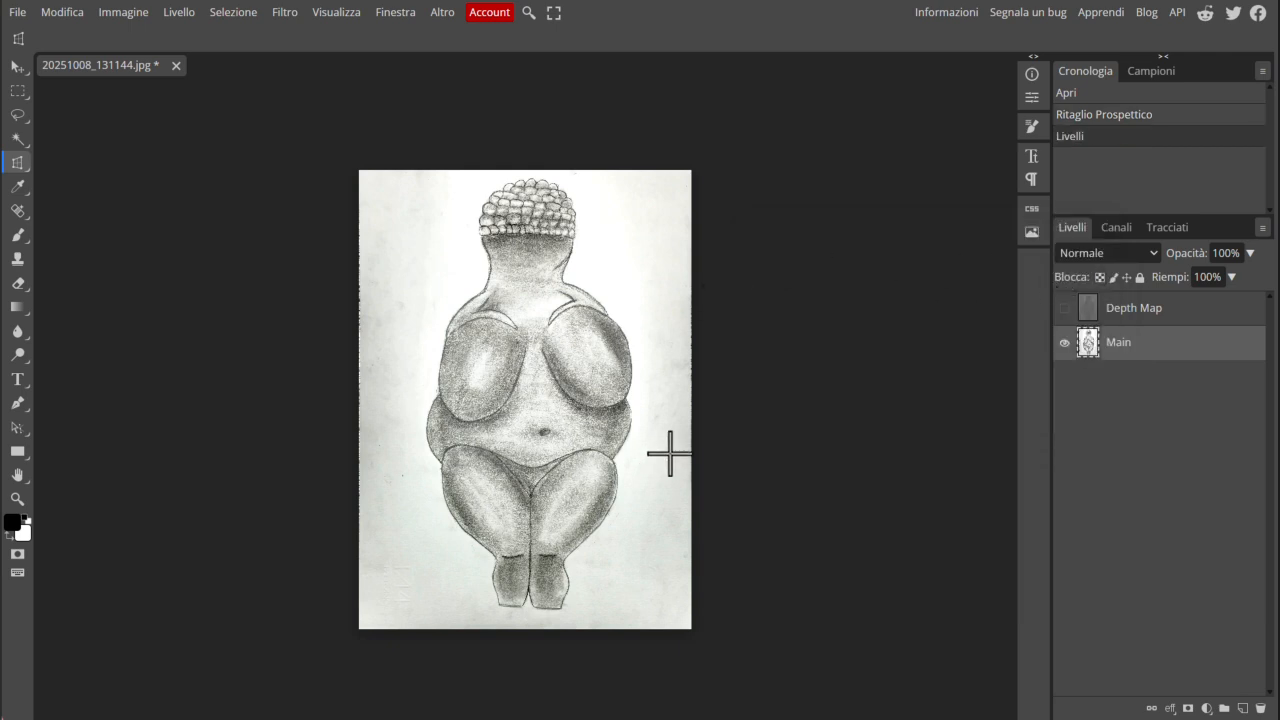
Step: In the image size settings, switch the unit to centimetres (Centimetri) and set the width to 24
left_click(112, 14)
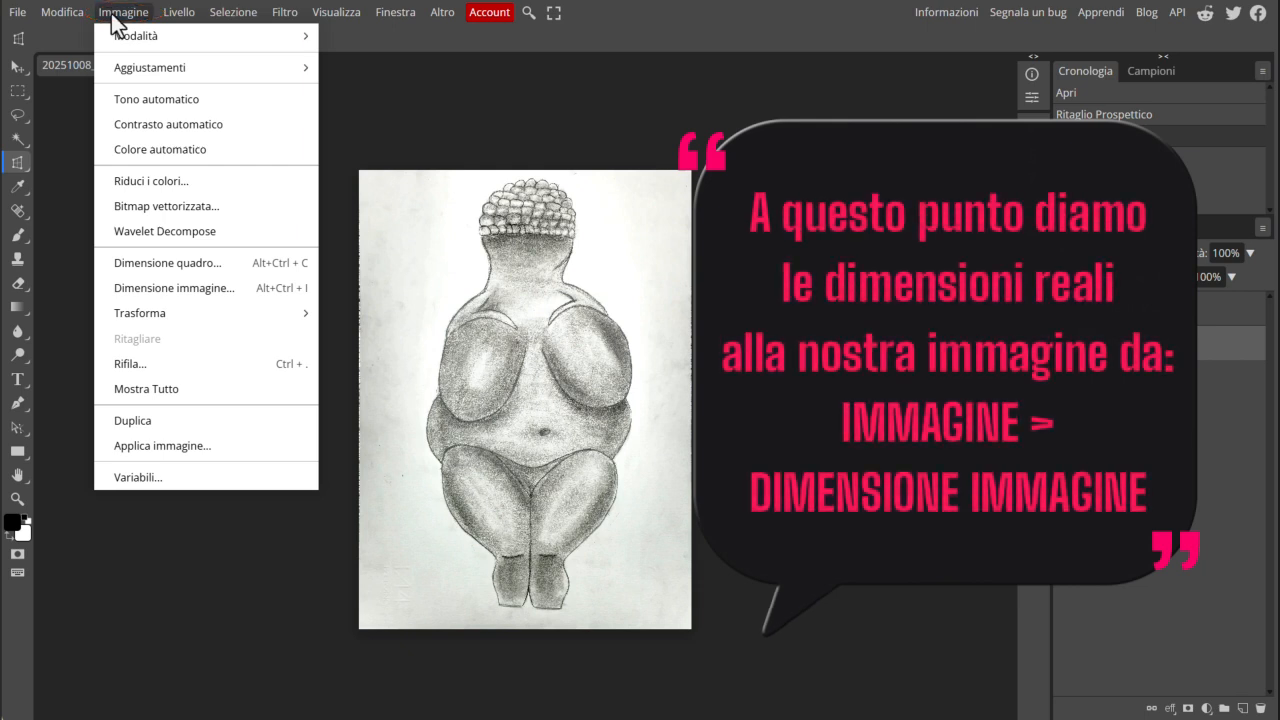
left_click(221, 289)
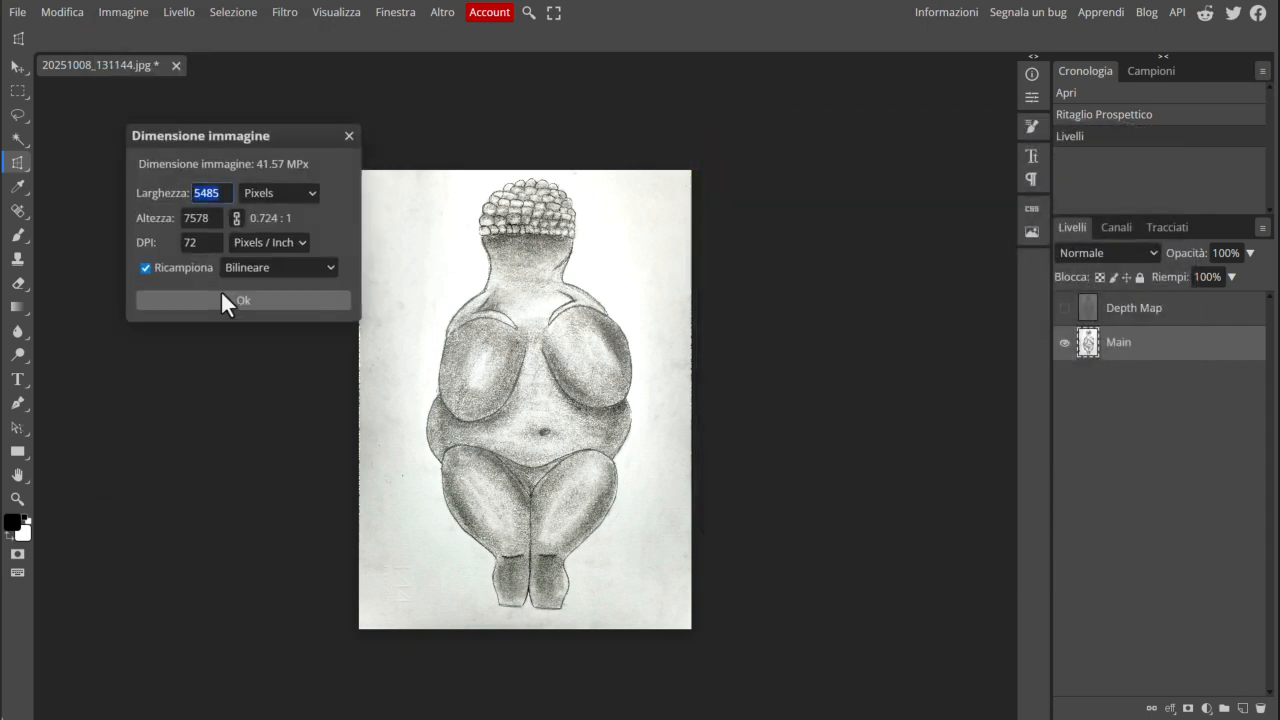
left_click(282, 191)
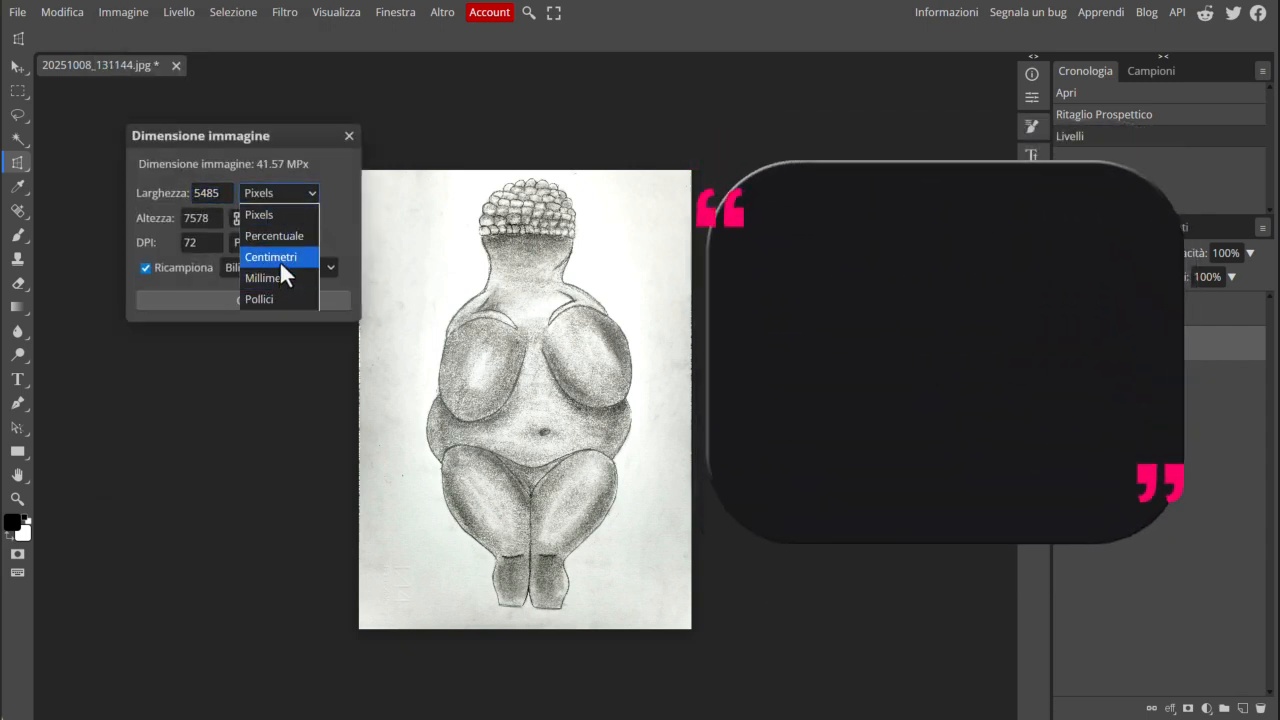
left_click(281, 266)
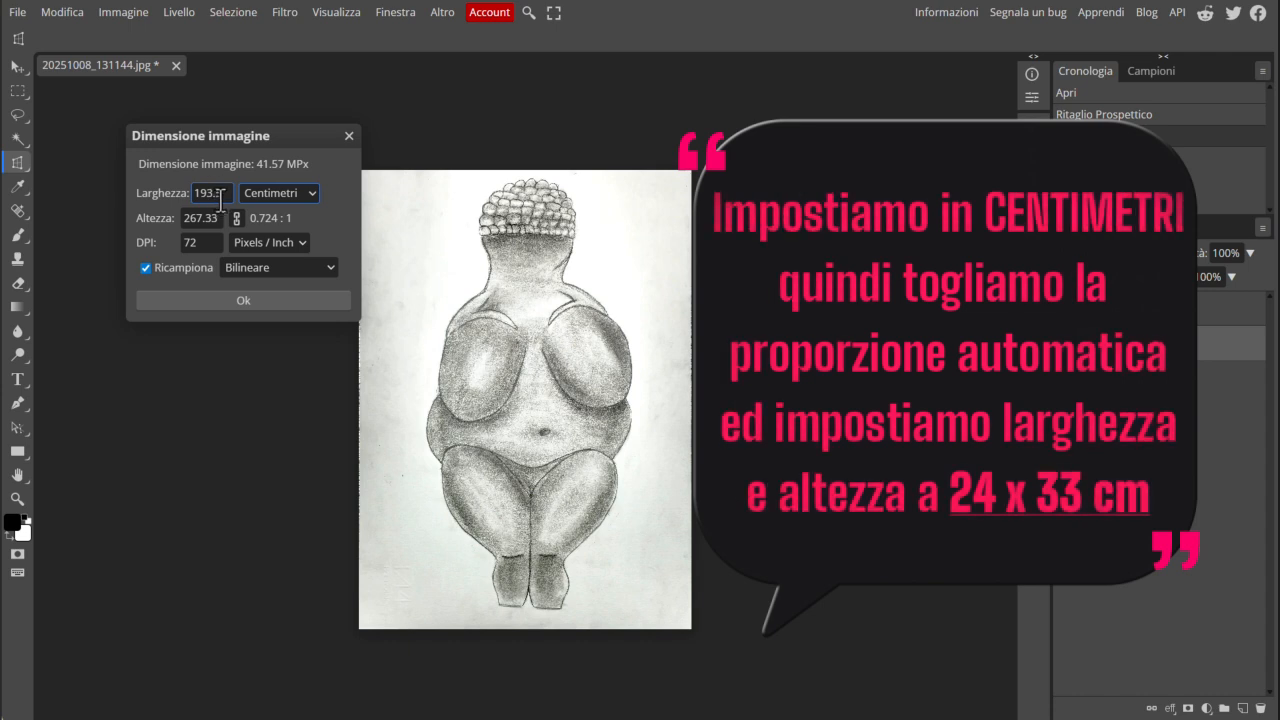
left_click_drag(223, 192, 184, 192)
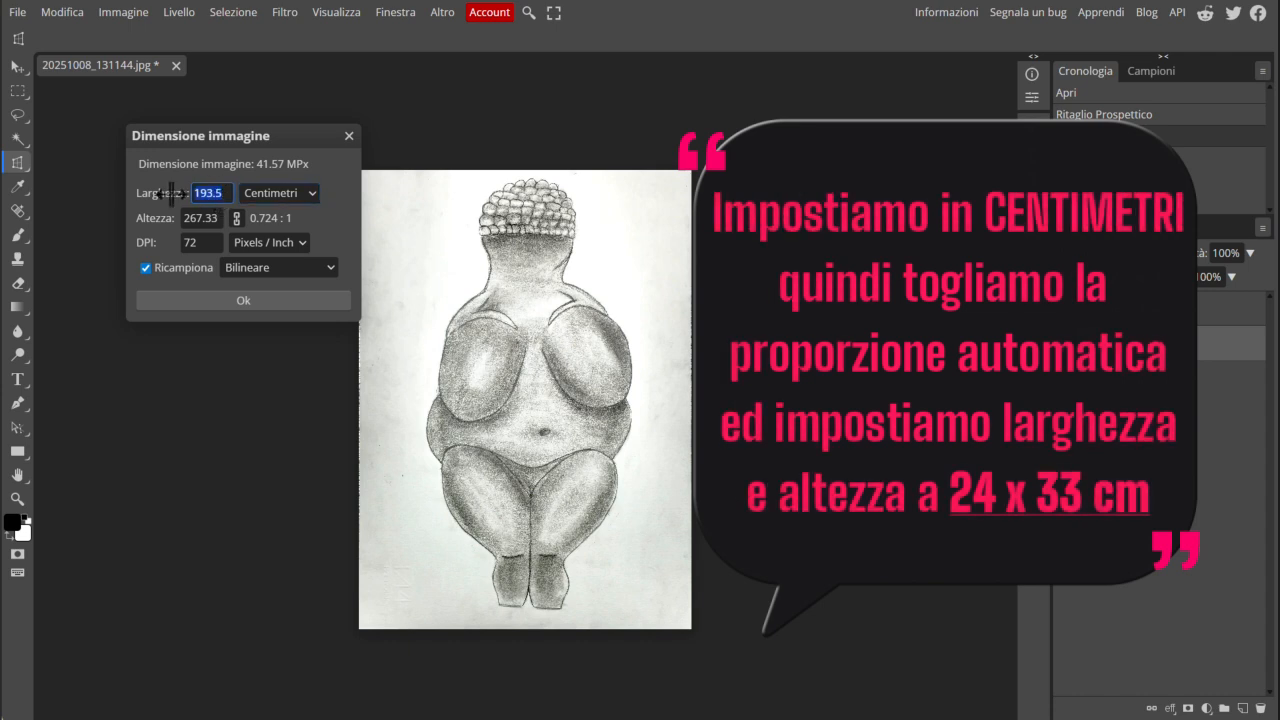
type("24")
Step: Set the image height to 33 cm without keeping the width-to-height proportion
left_click(214, 226)
left_click_drag(222, 219, 129, 230)
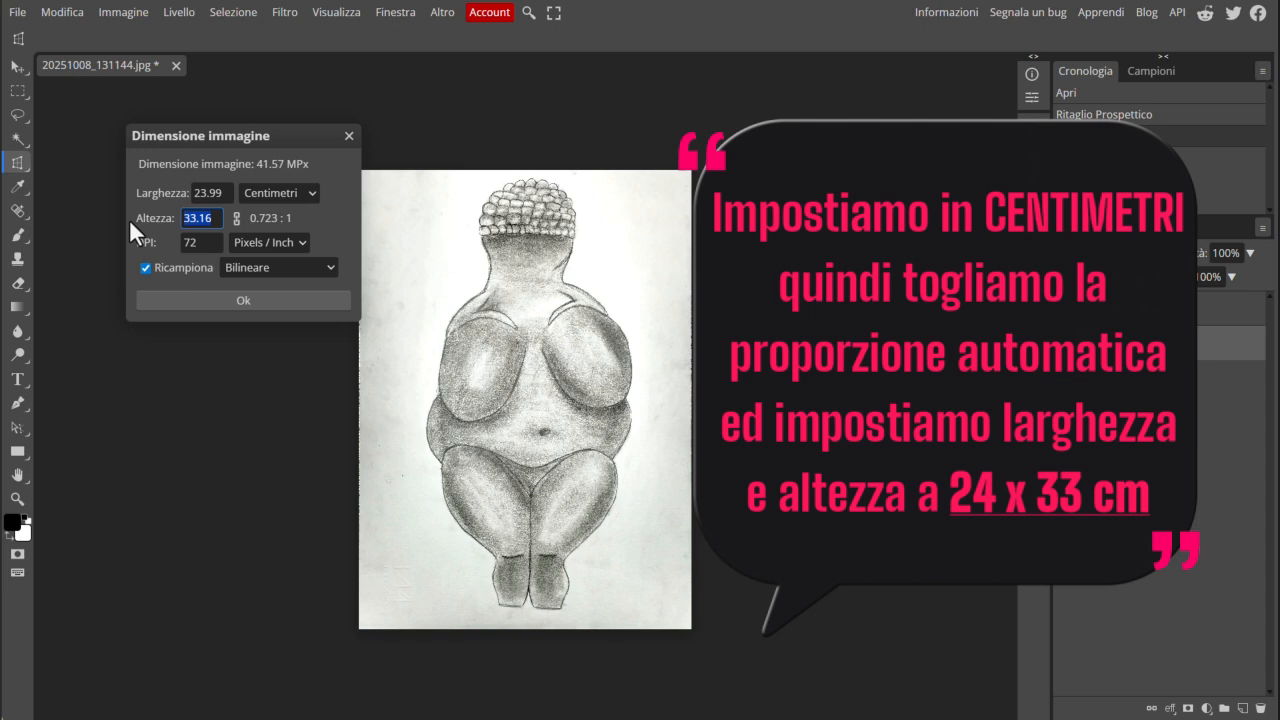
type("33")
key("Return")
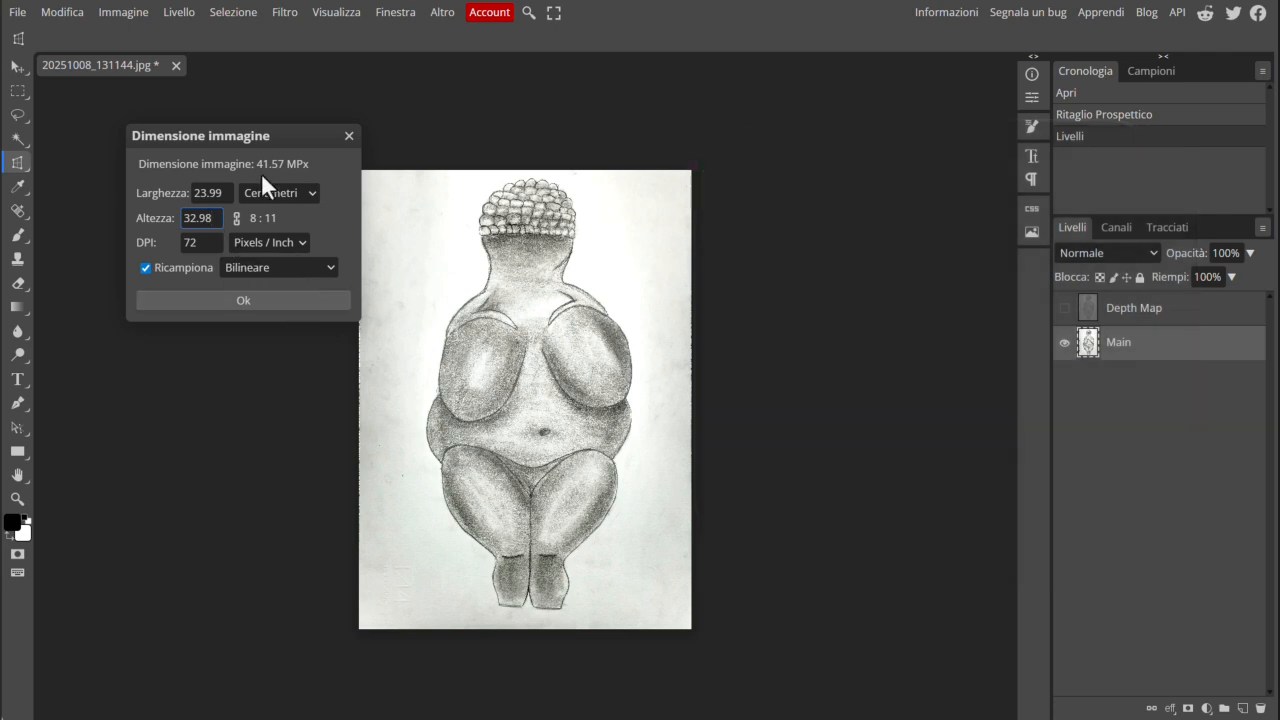
Step: Apply the new image size and save the resized drawing to Google Drive
left_click(247, 300)
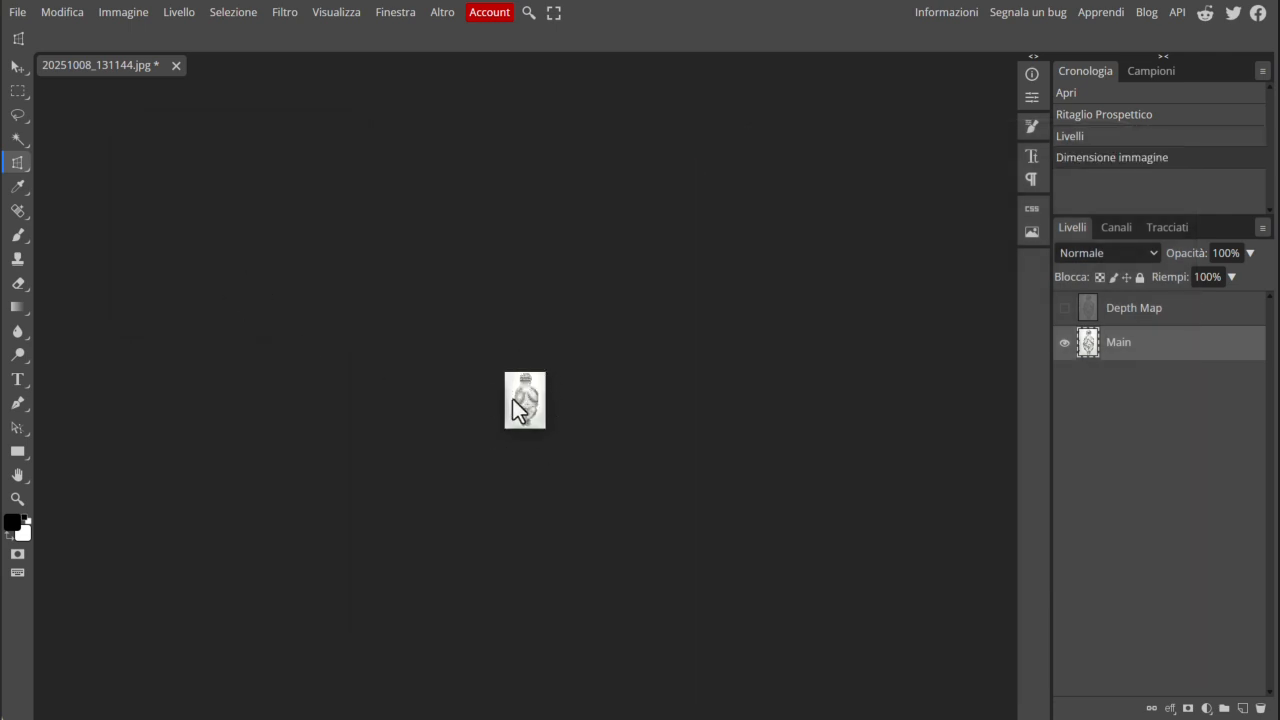
scroll(520, 402, "up", 12)
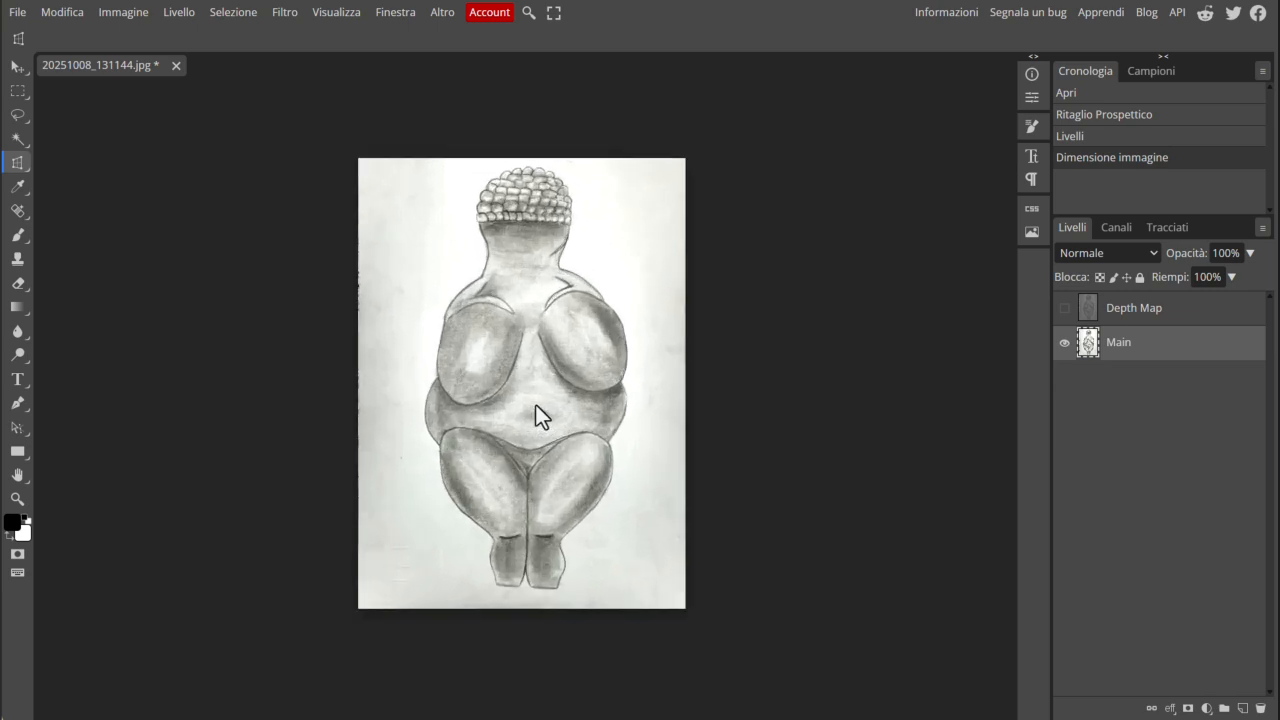
scroll(535, 403, "up", 1)
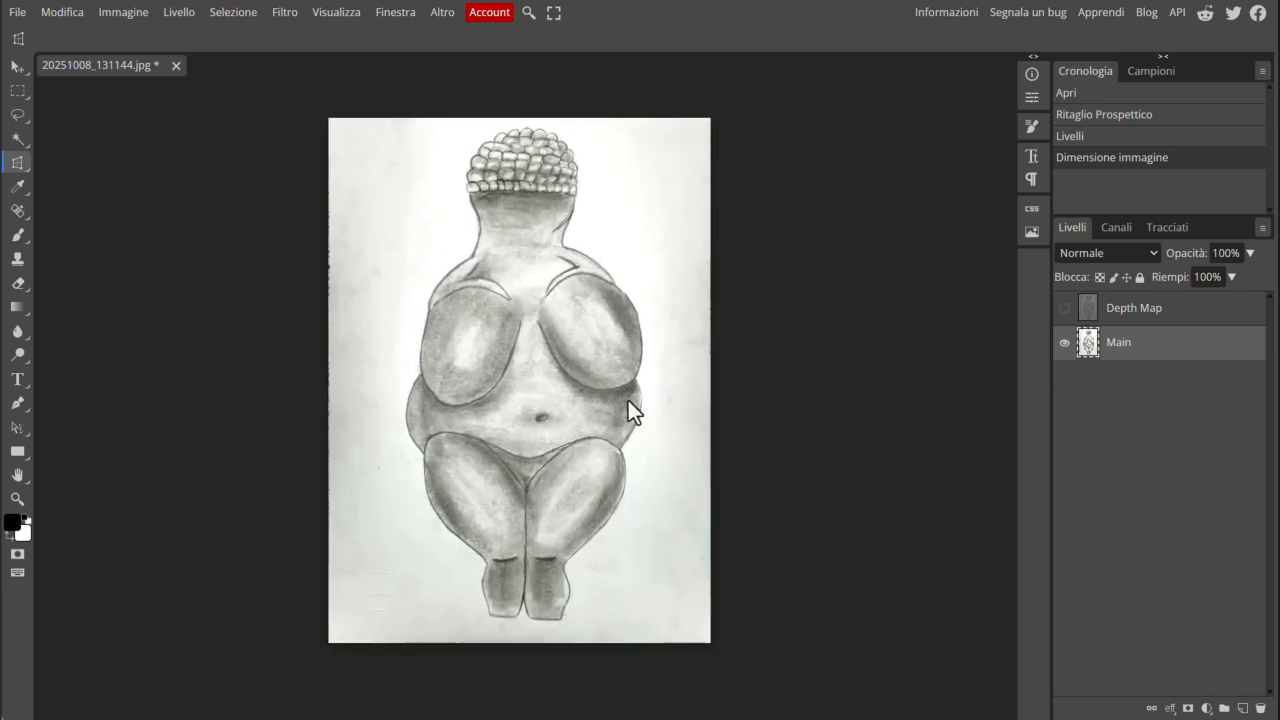
left_click(20, 13)
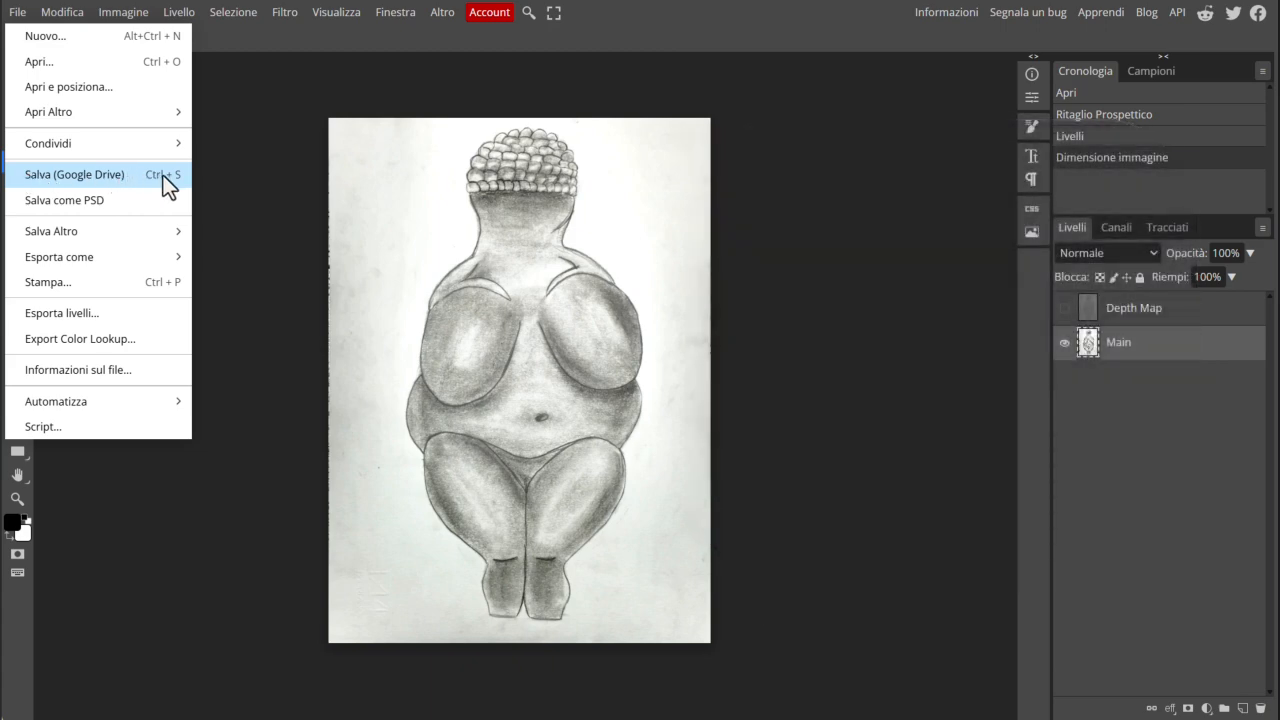
left_click(163, 175)
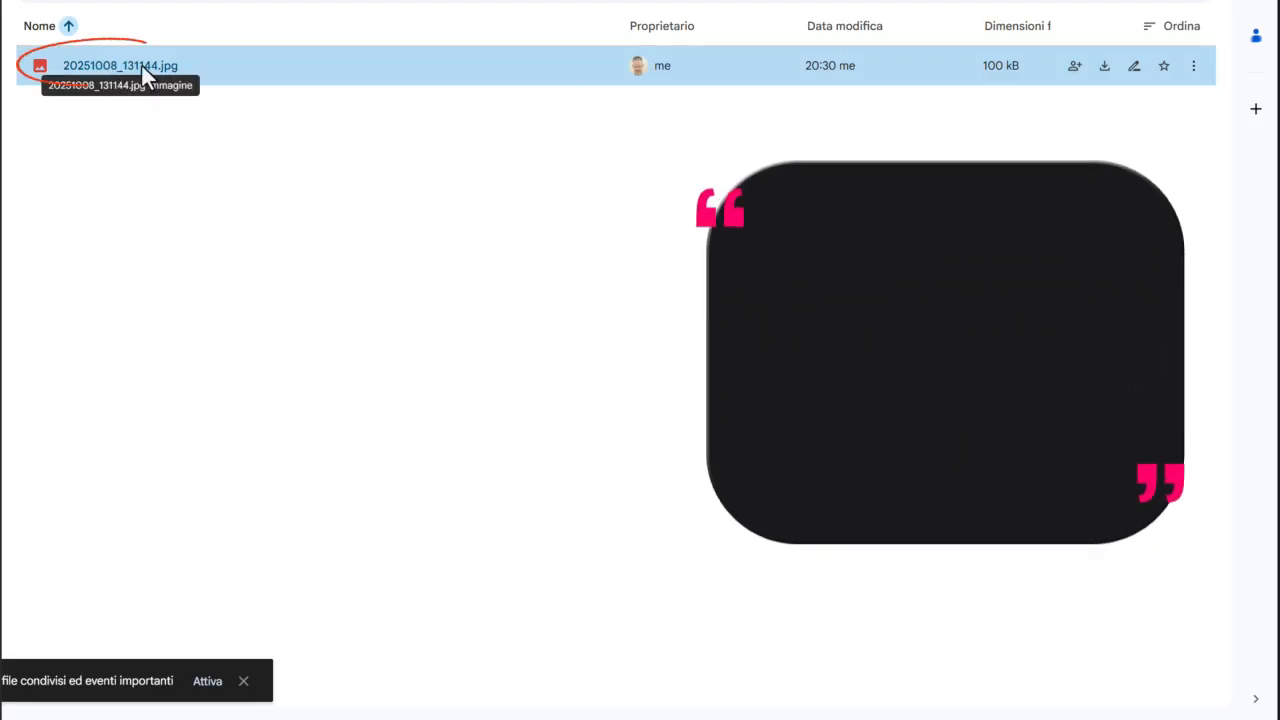
Step: In Google Drive, rename the saved image 20251008_131144.jpg as 01-P-PINCO-1A.jpg
right_click(142, 67)
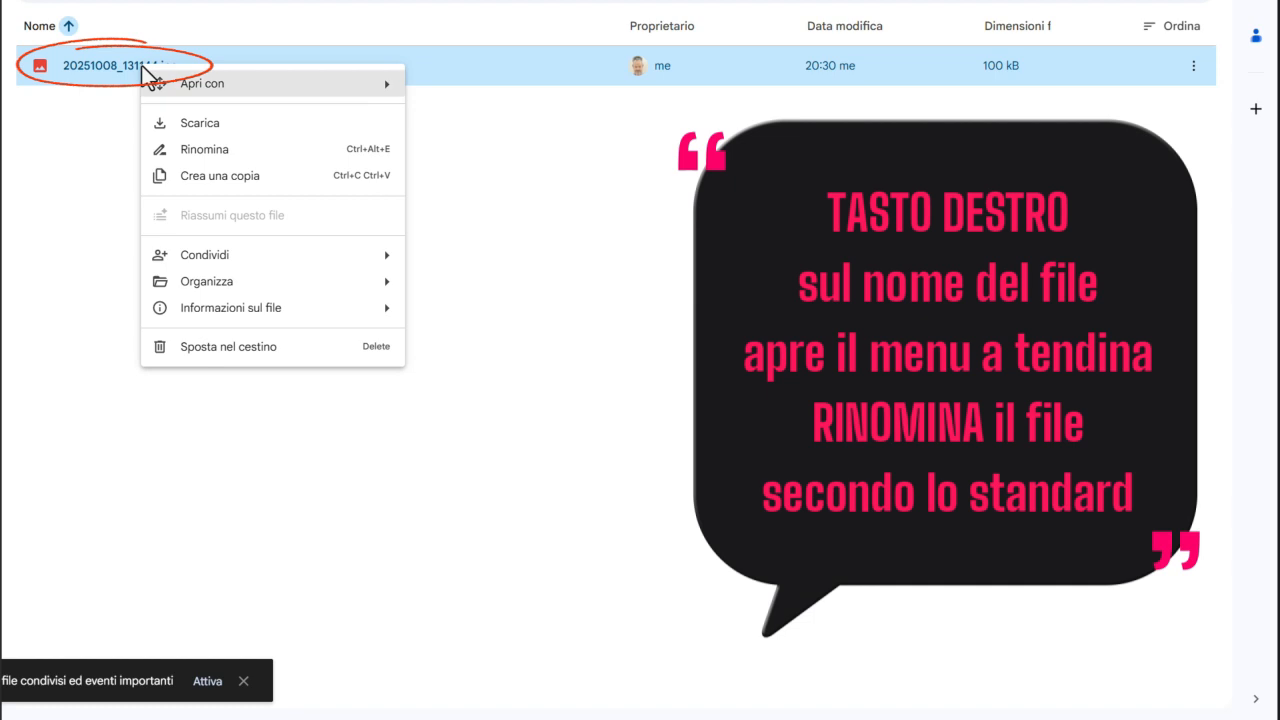
left_click(222, 155)
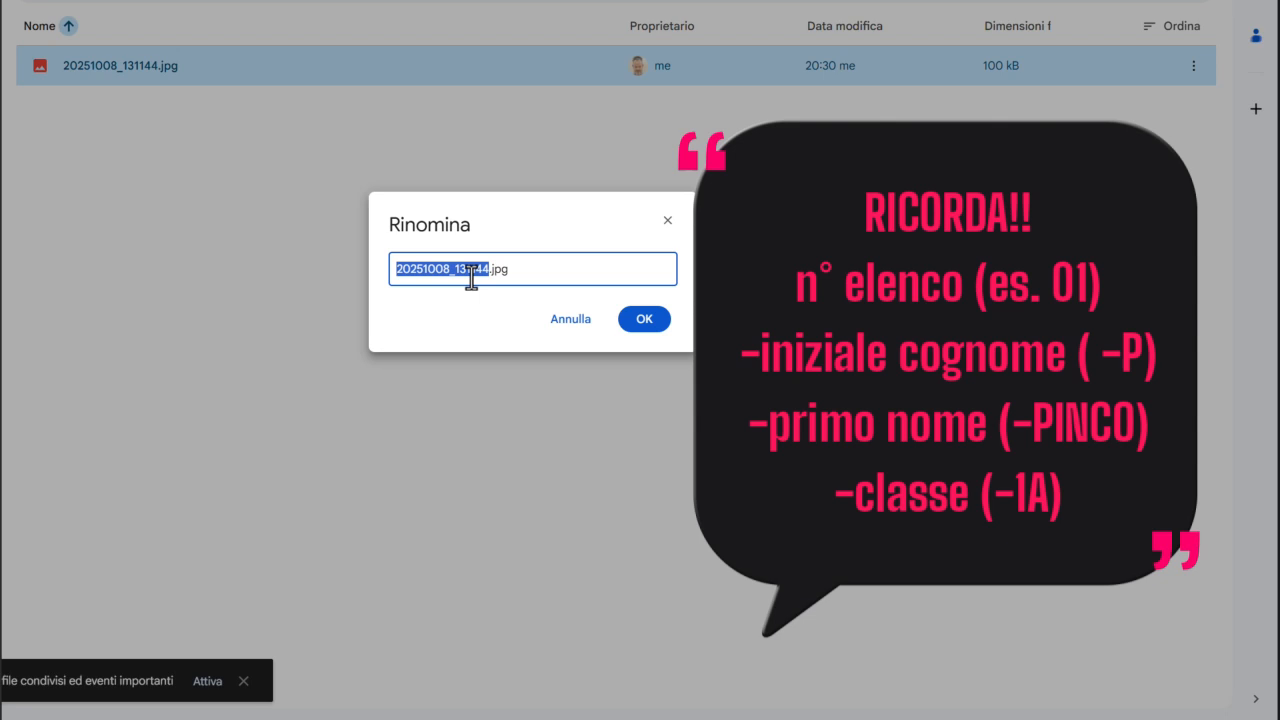
type("0")
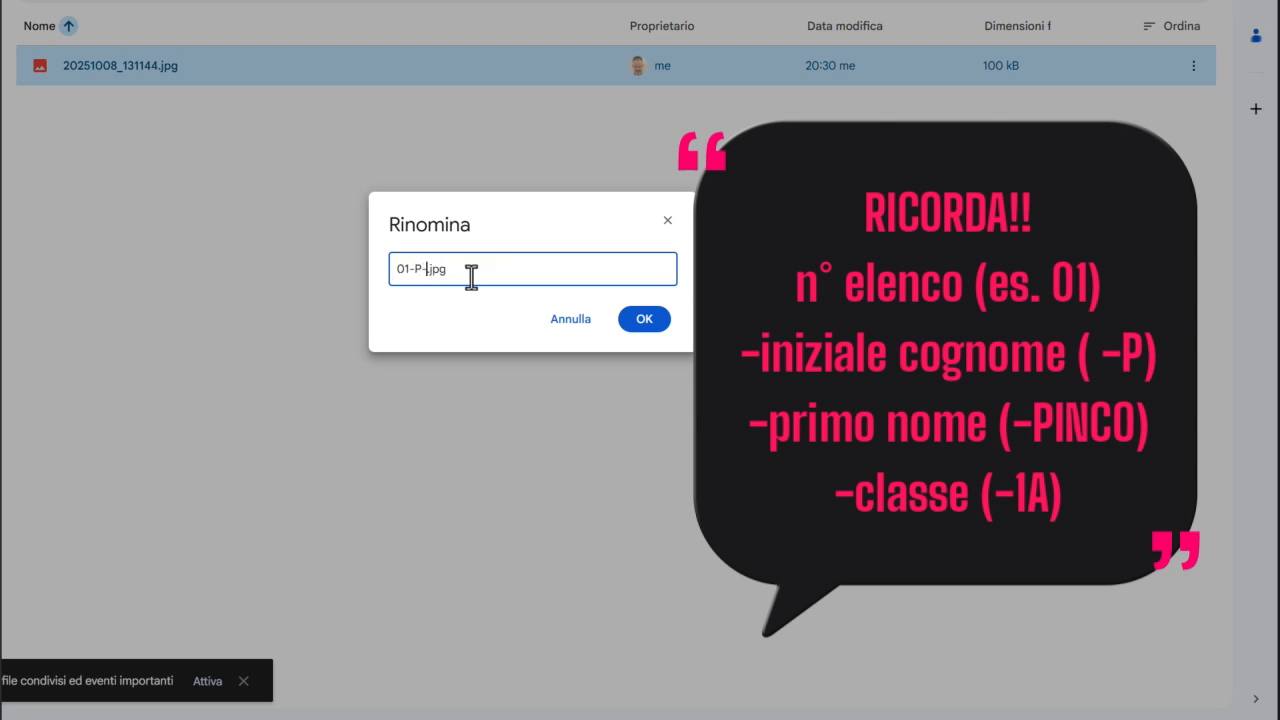
type("1-P-PINCO-1A")
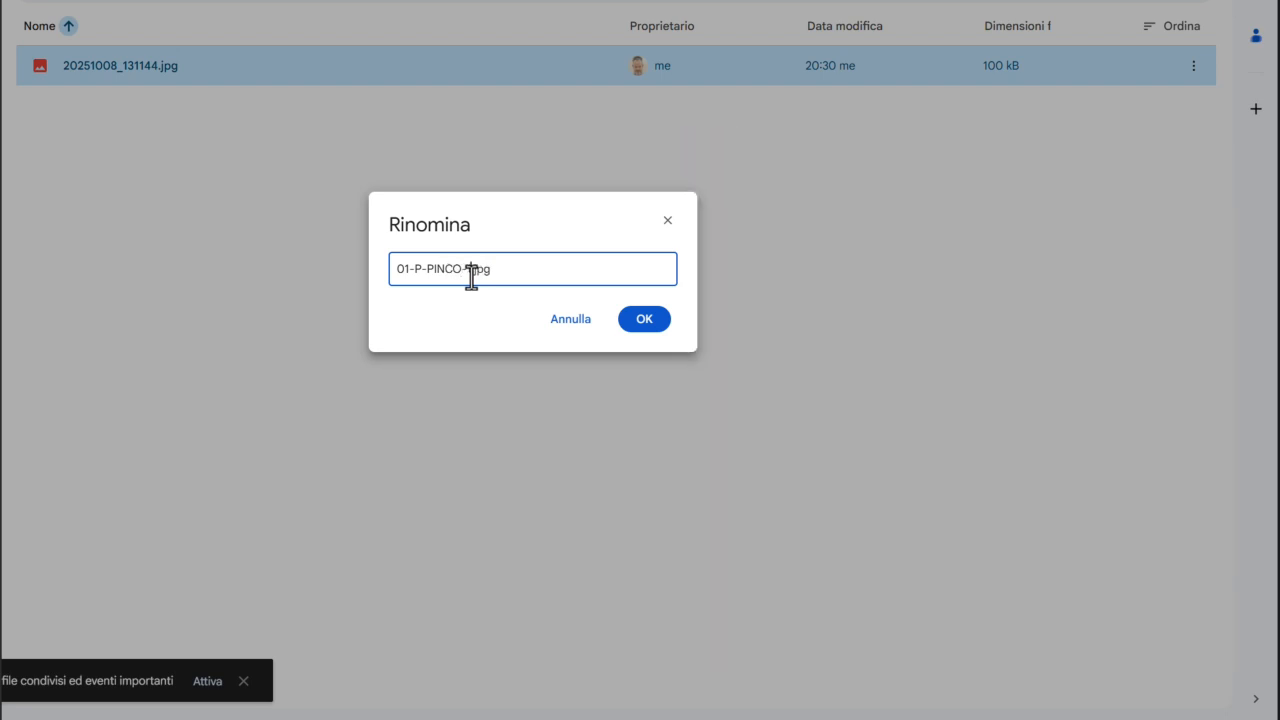
left_click(644, 320)
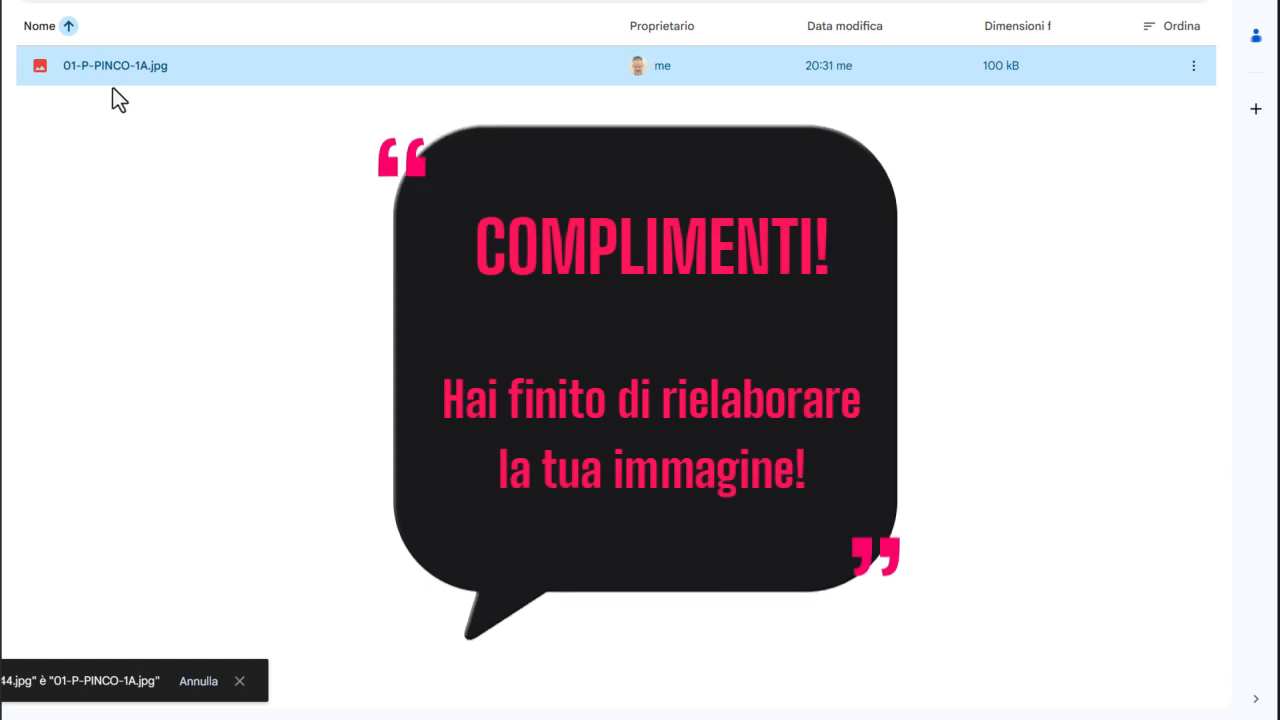